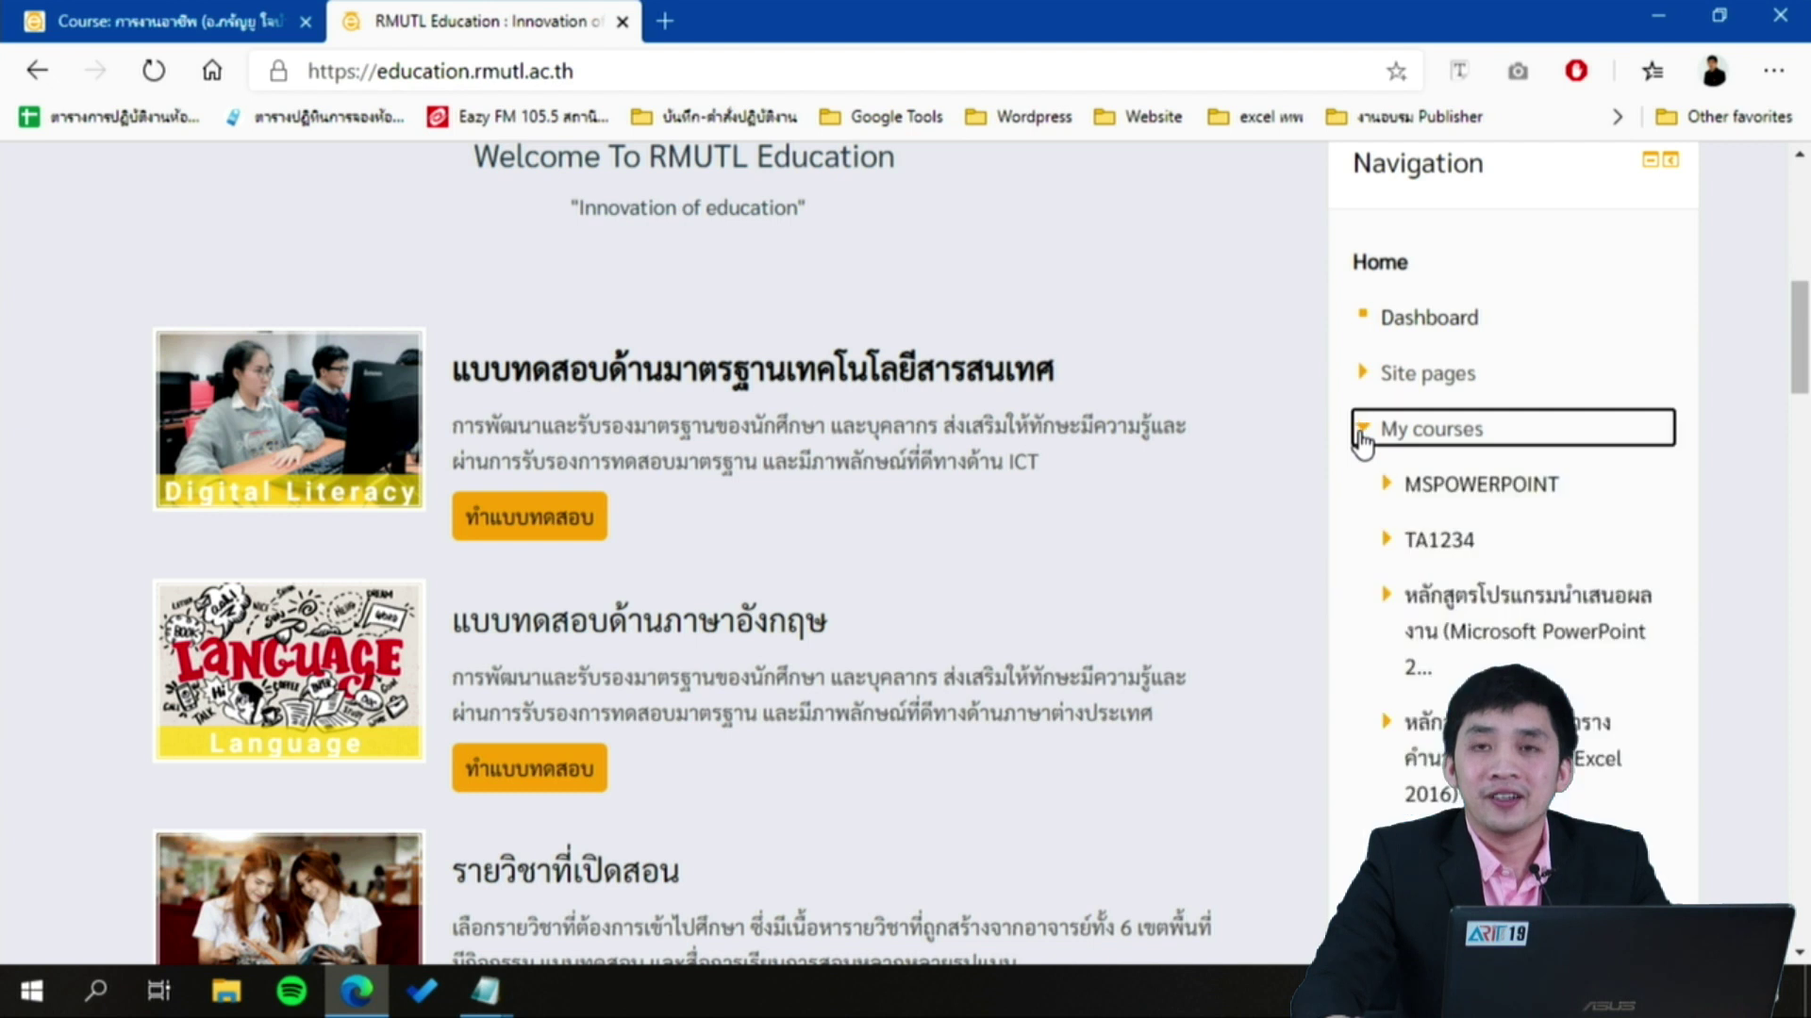
Open the TA1234 course from the list of my courses
scroll(1258, 526, down, 3)
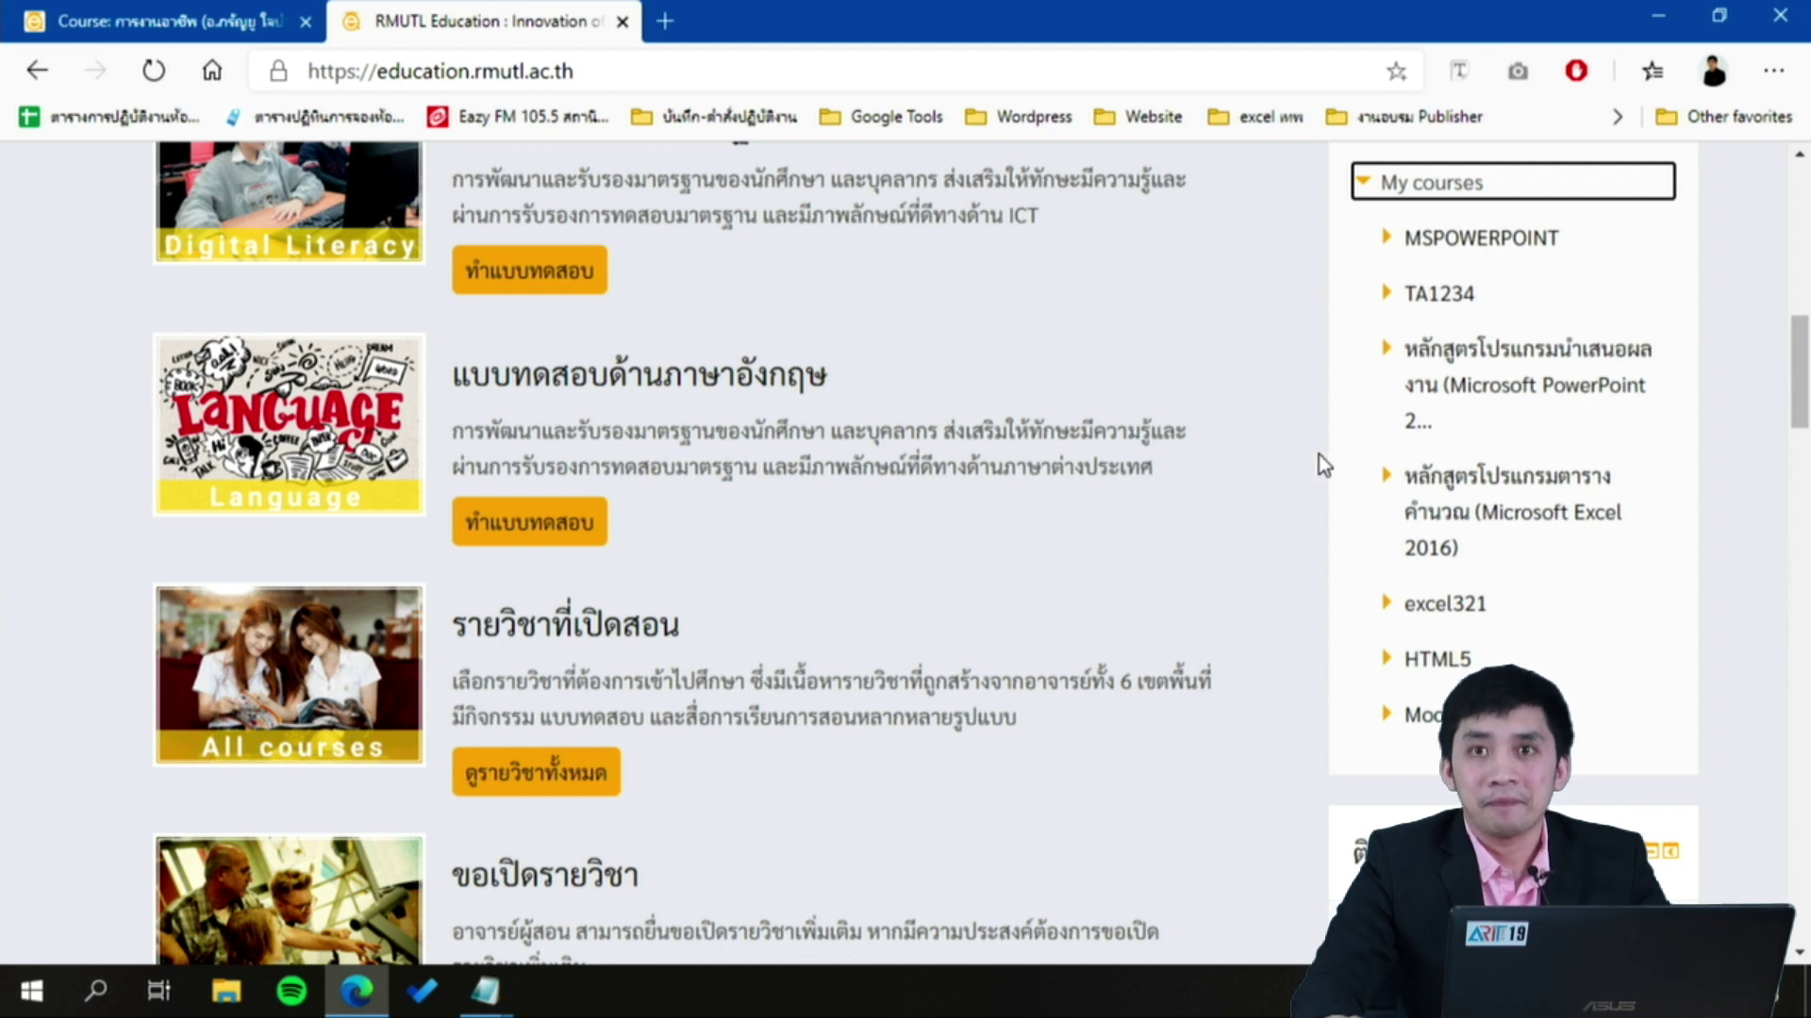
scroll(1319, 454, up, 1)
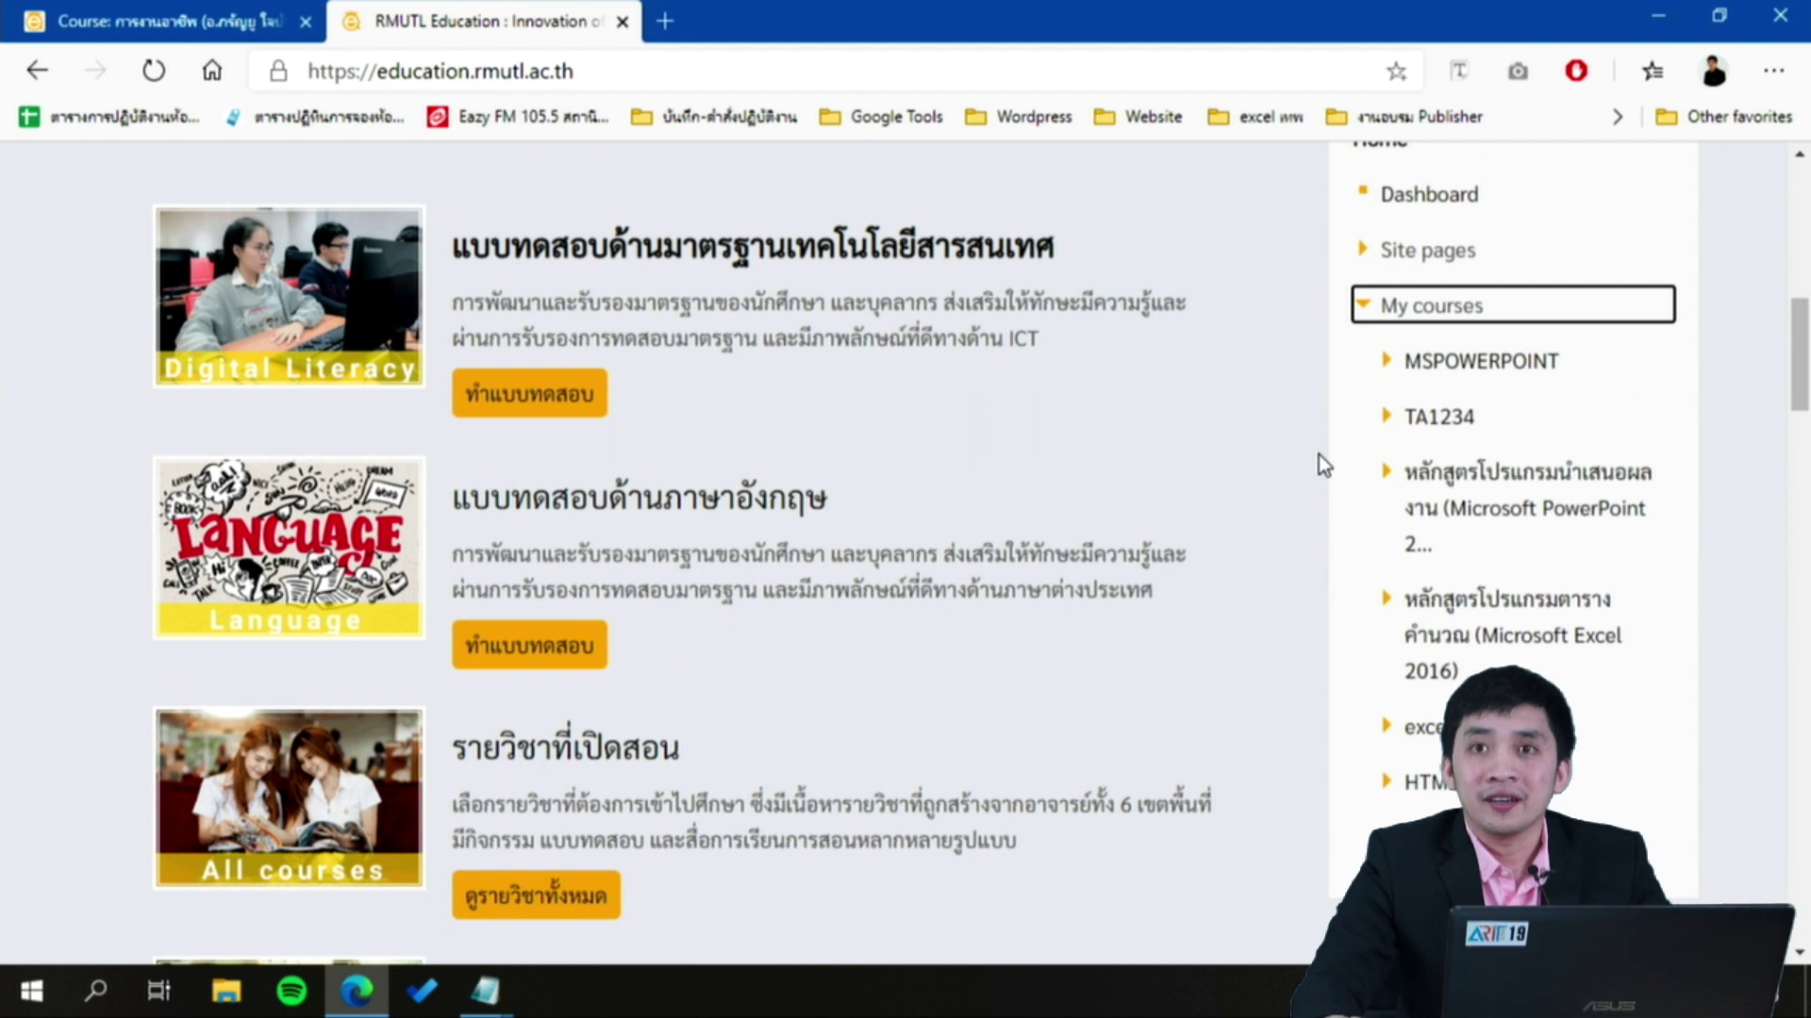
click(1438, 420)
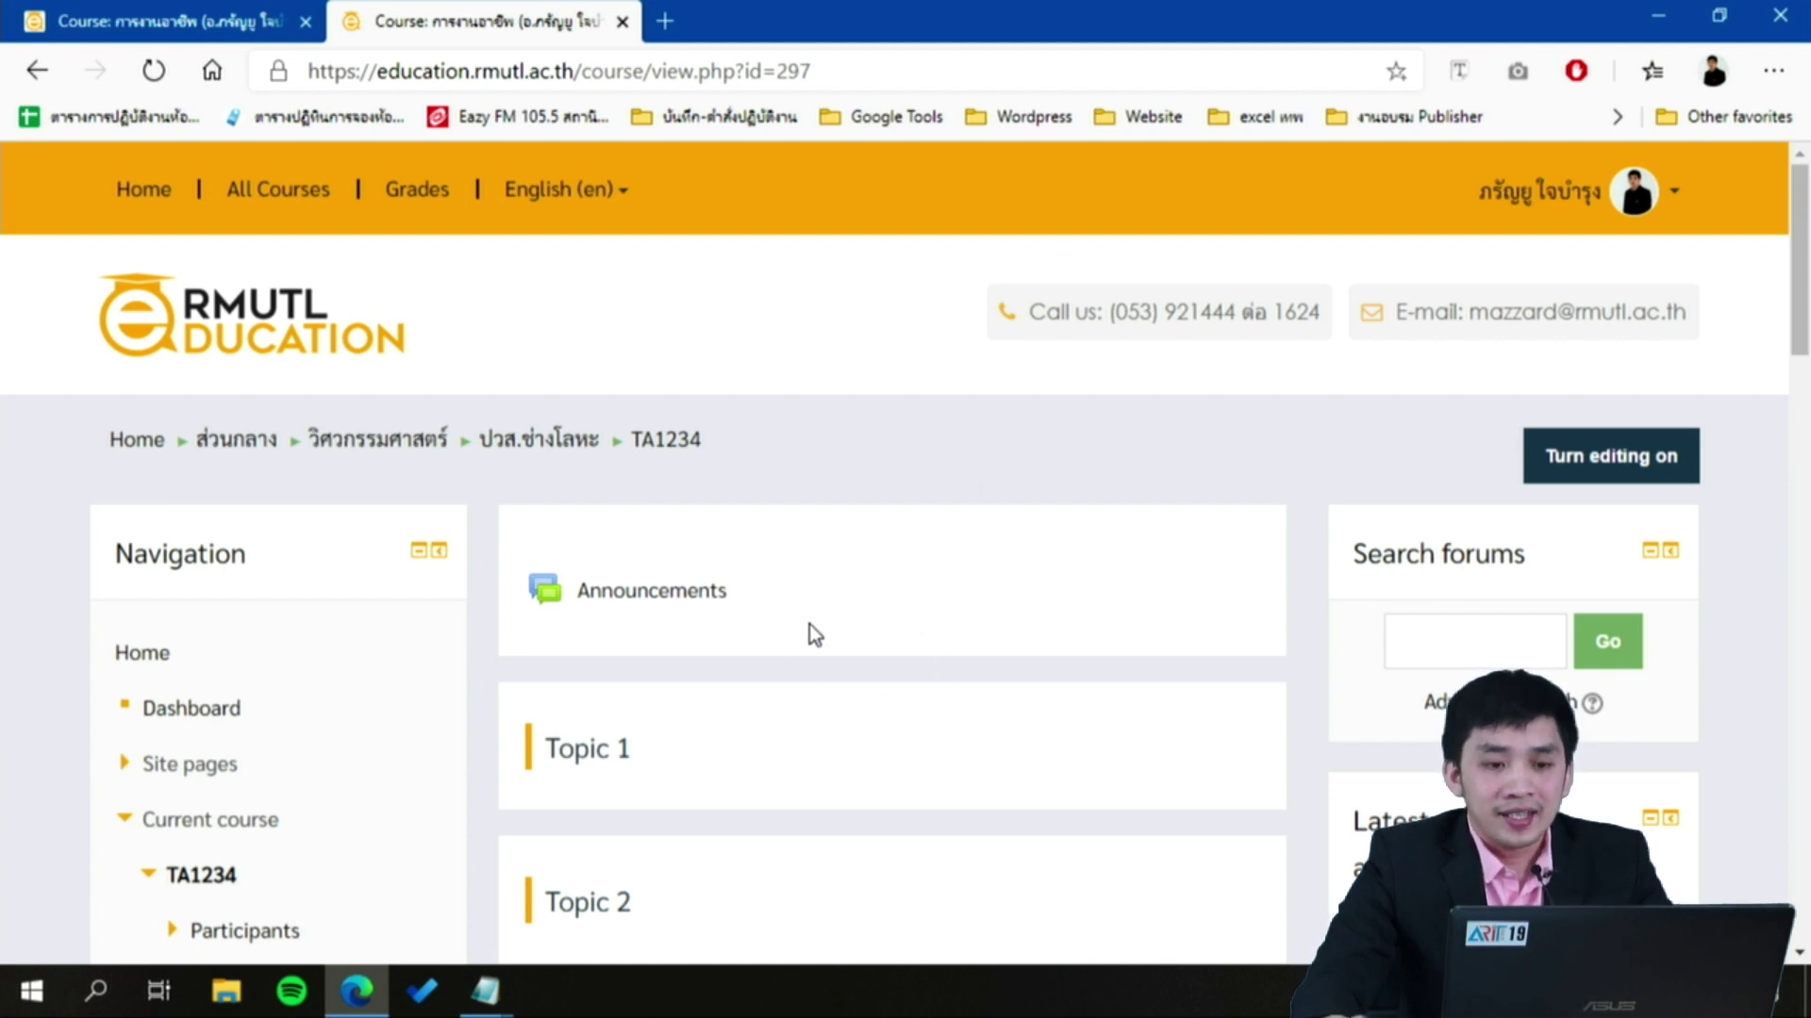
Open the settings of the TA1234 course for editing from its course administration options
scroll(833, 581, down, 5)
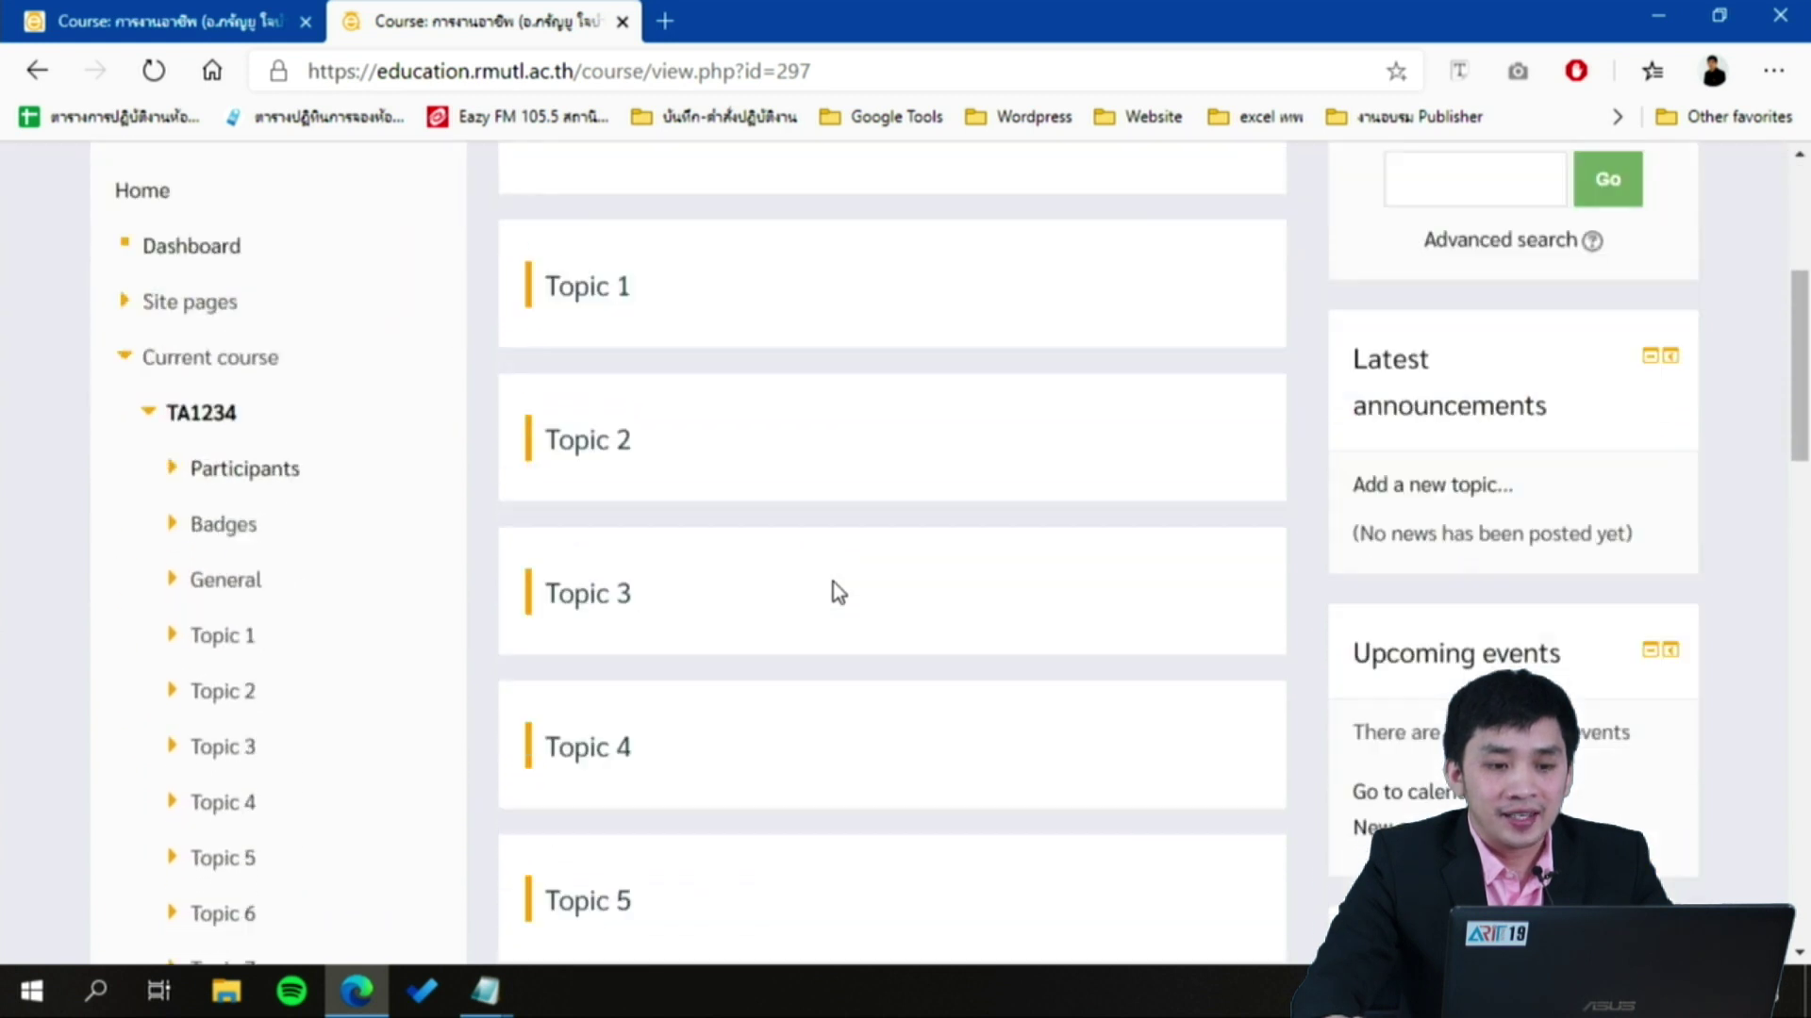
scroll(834, 581, down, 10)
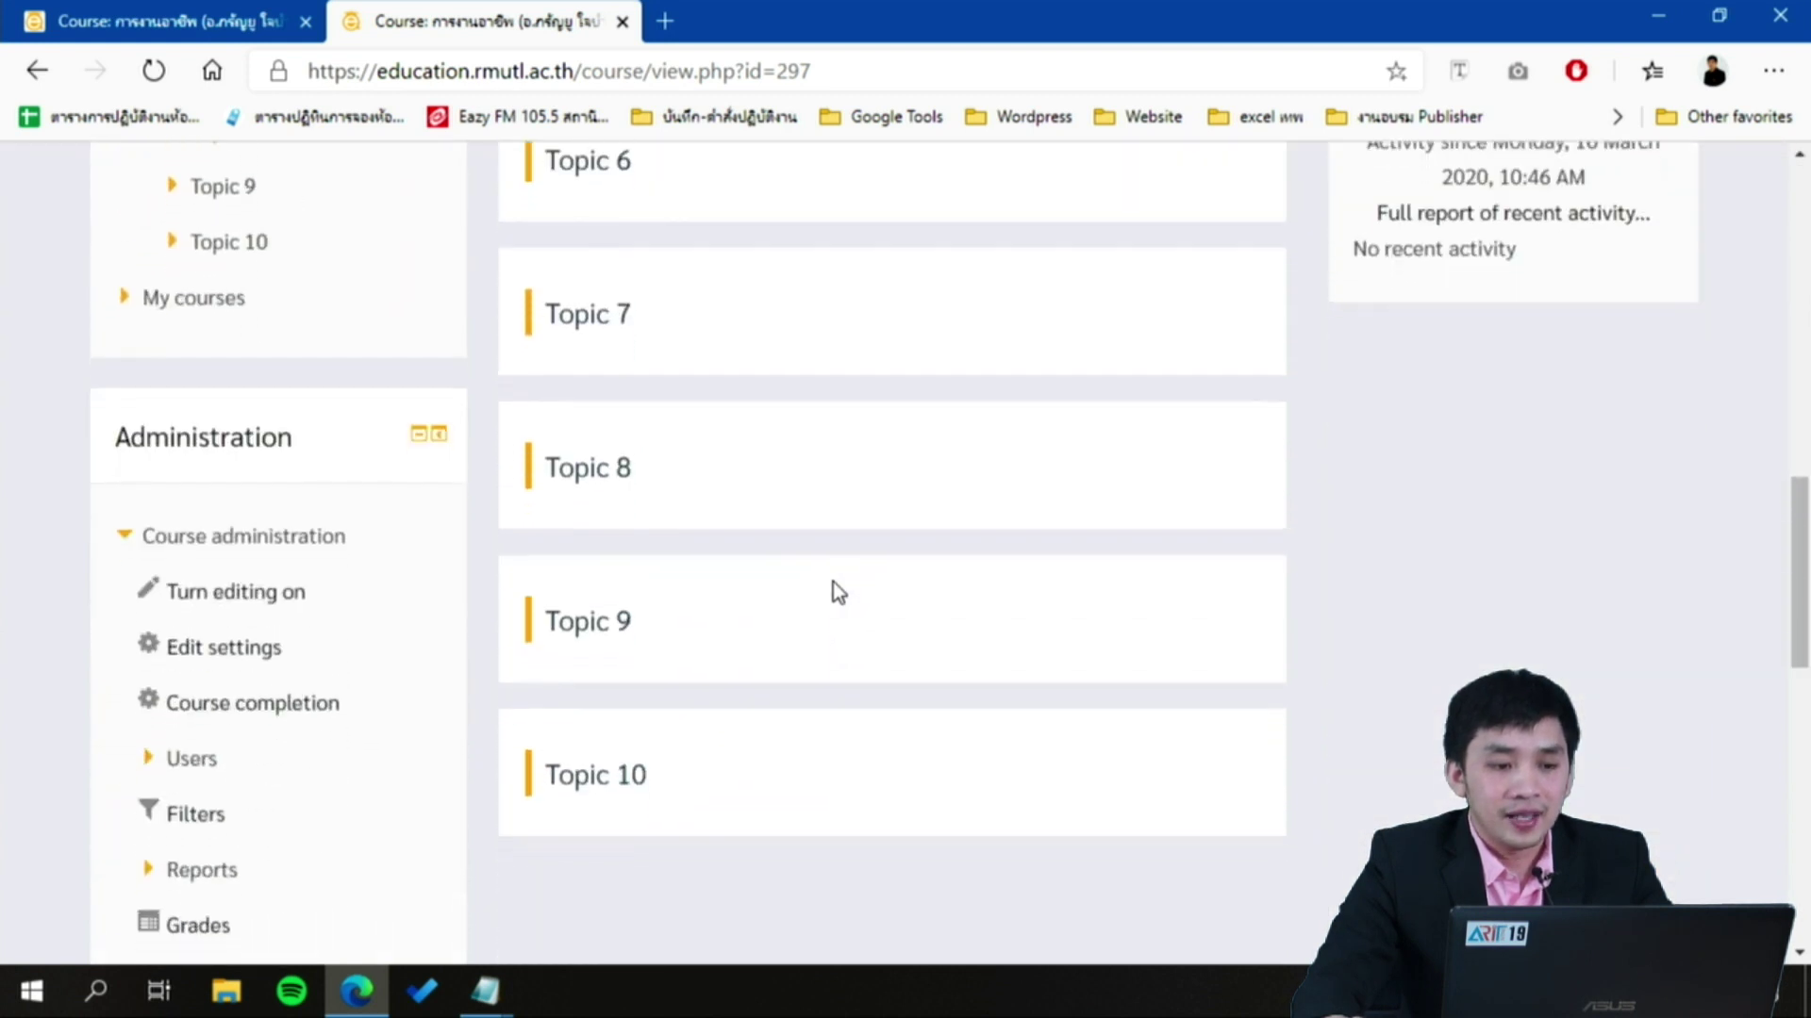
scroll(838, 592, down, 1)
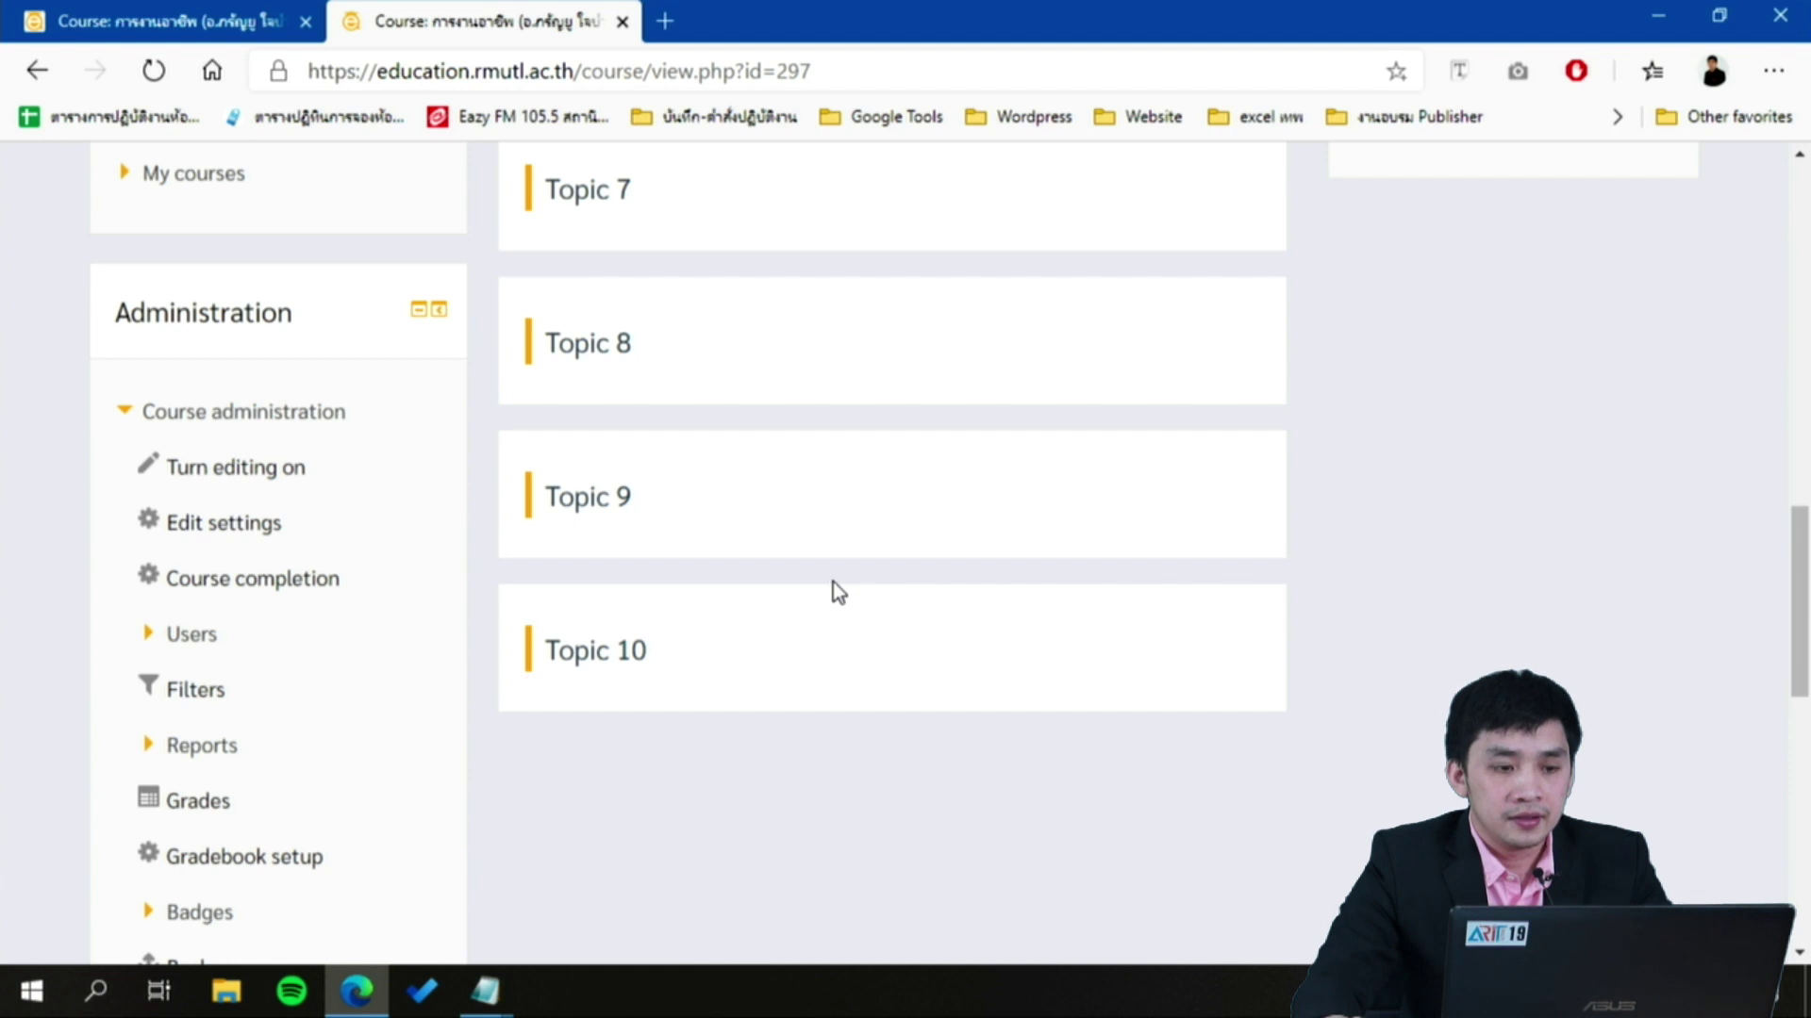
scroll(838, 592, down, 1)
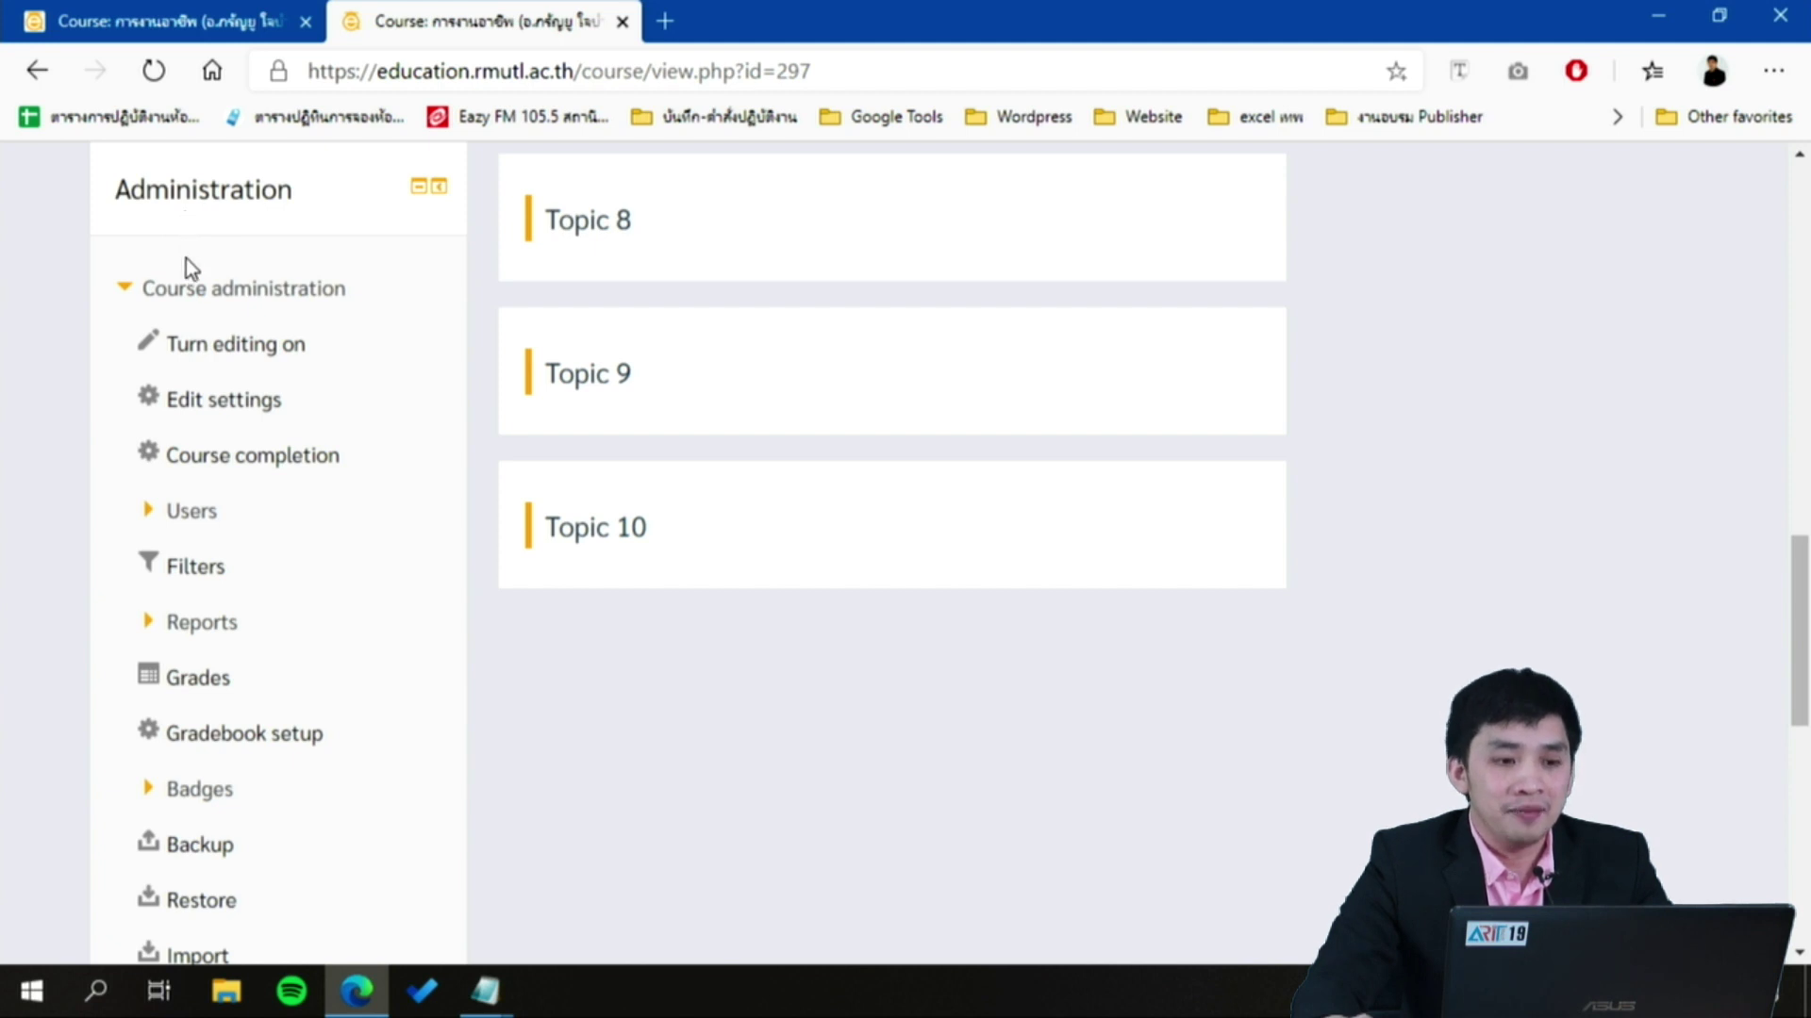
click(191, 406)
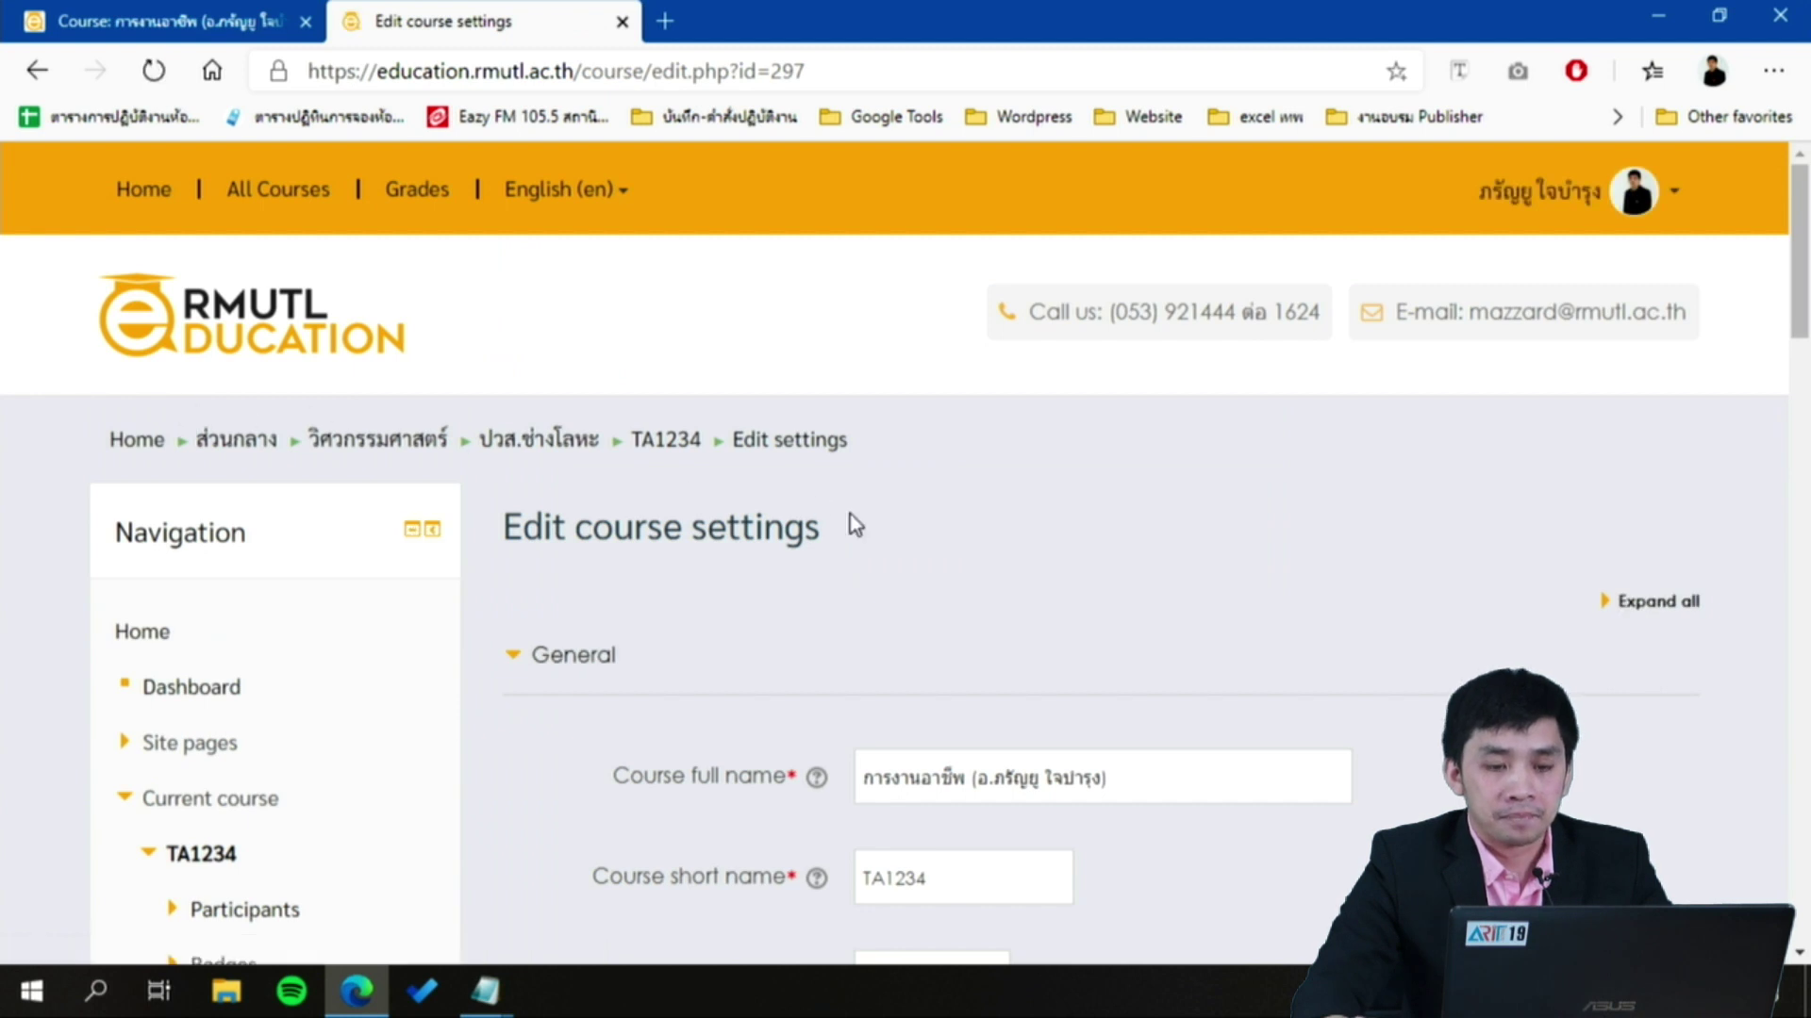
Review the course's general settings and summary, including its names, available categories, visibility, start date and description text
scroll(850, 513, down, 3)
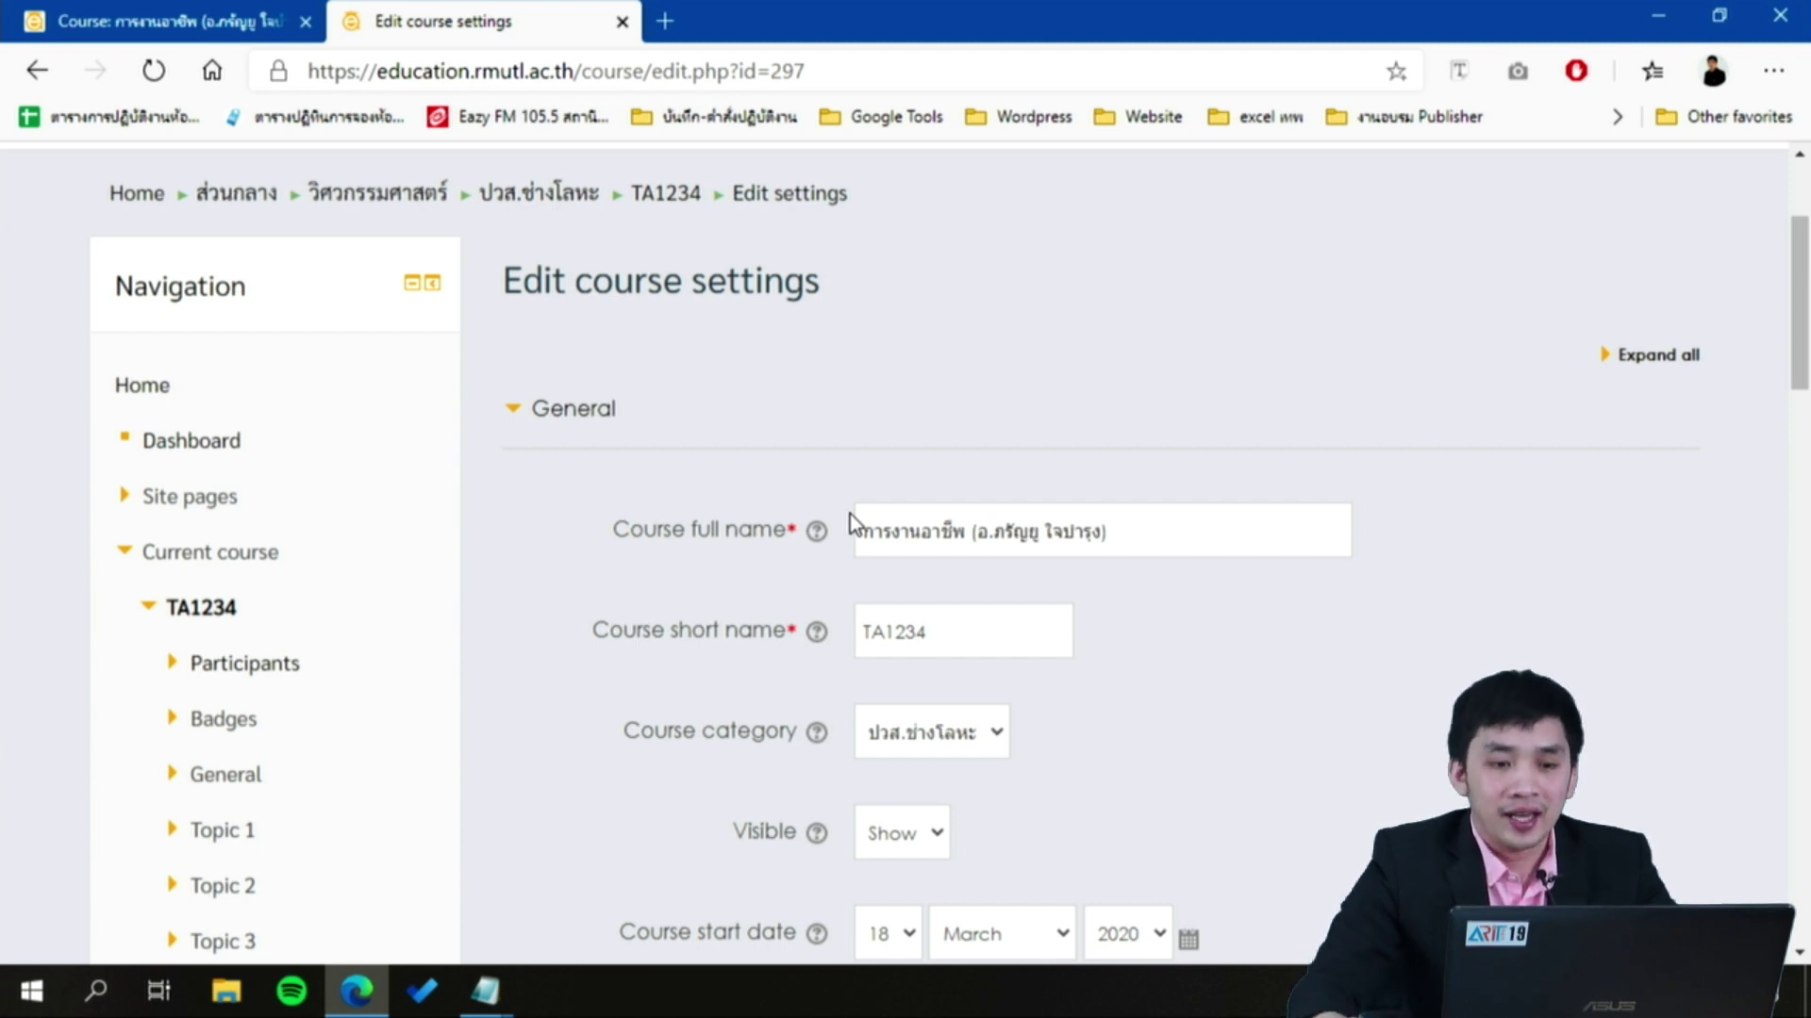
scroll(850, 513, down, 1)
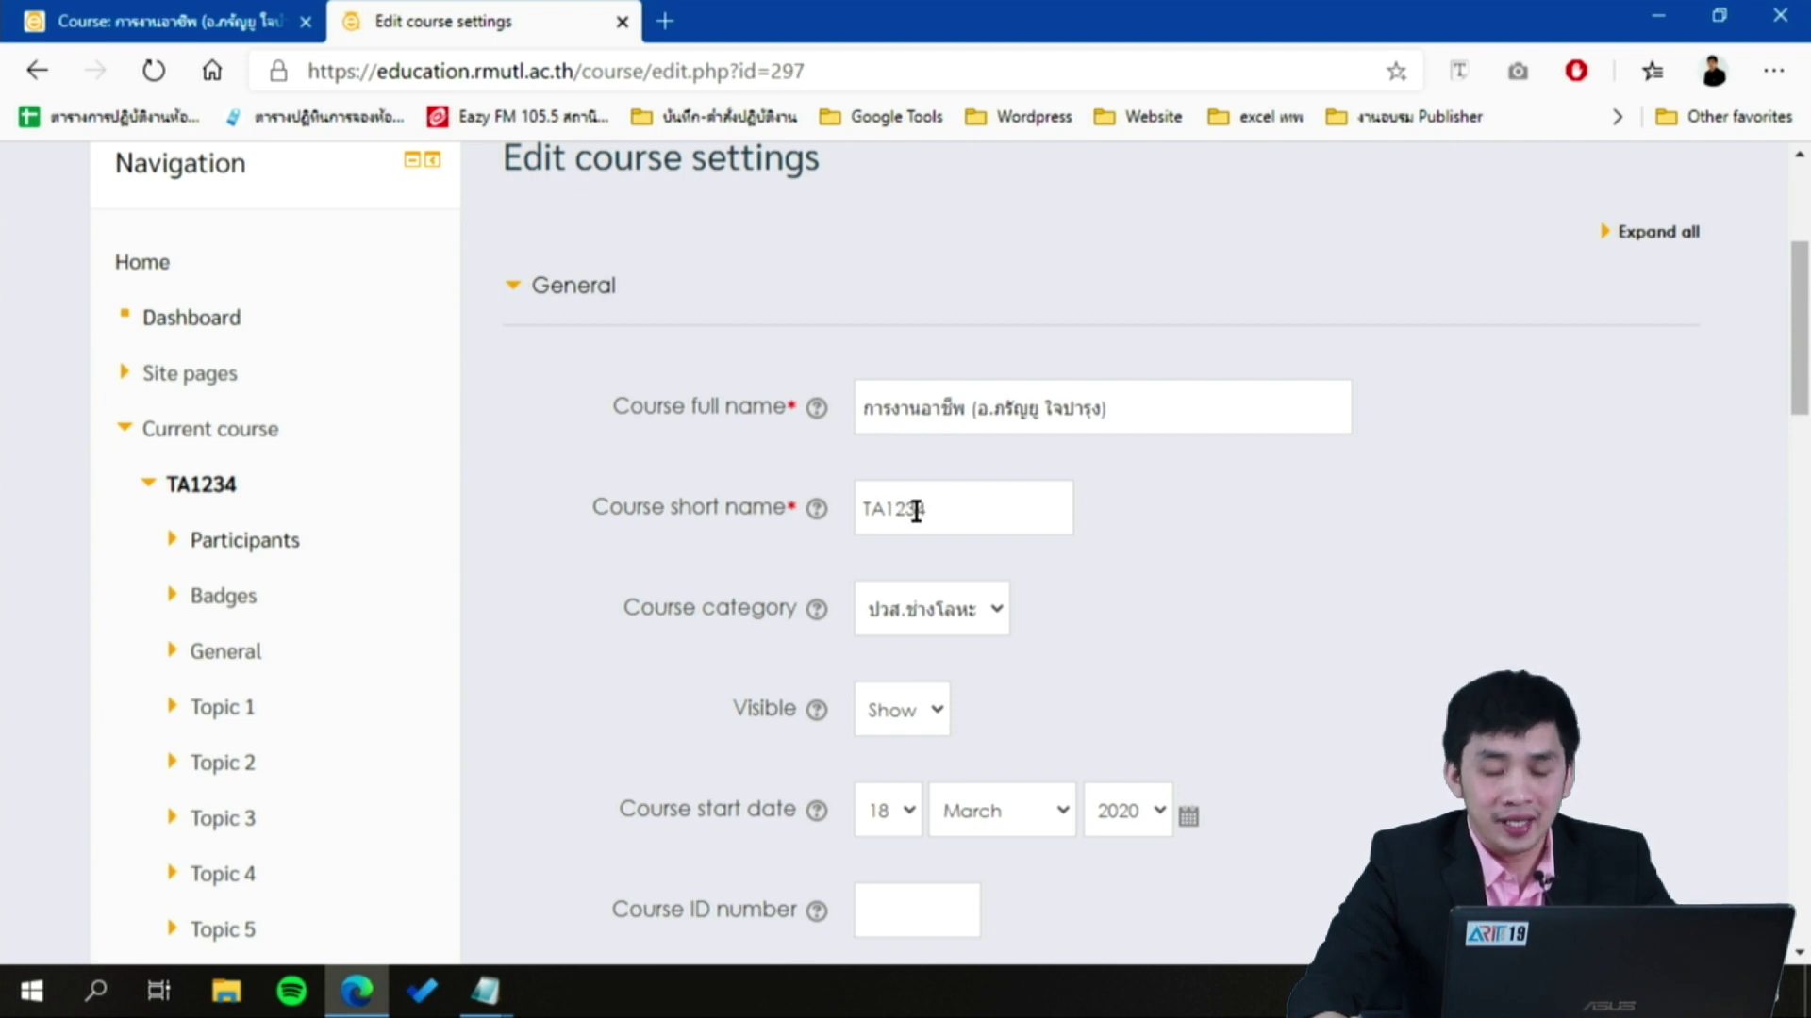
scroll(916, 510, down, 1)
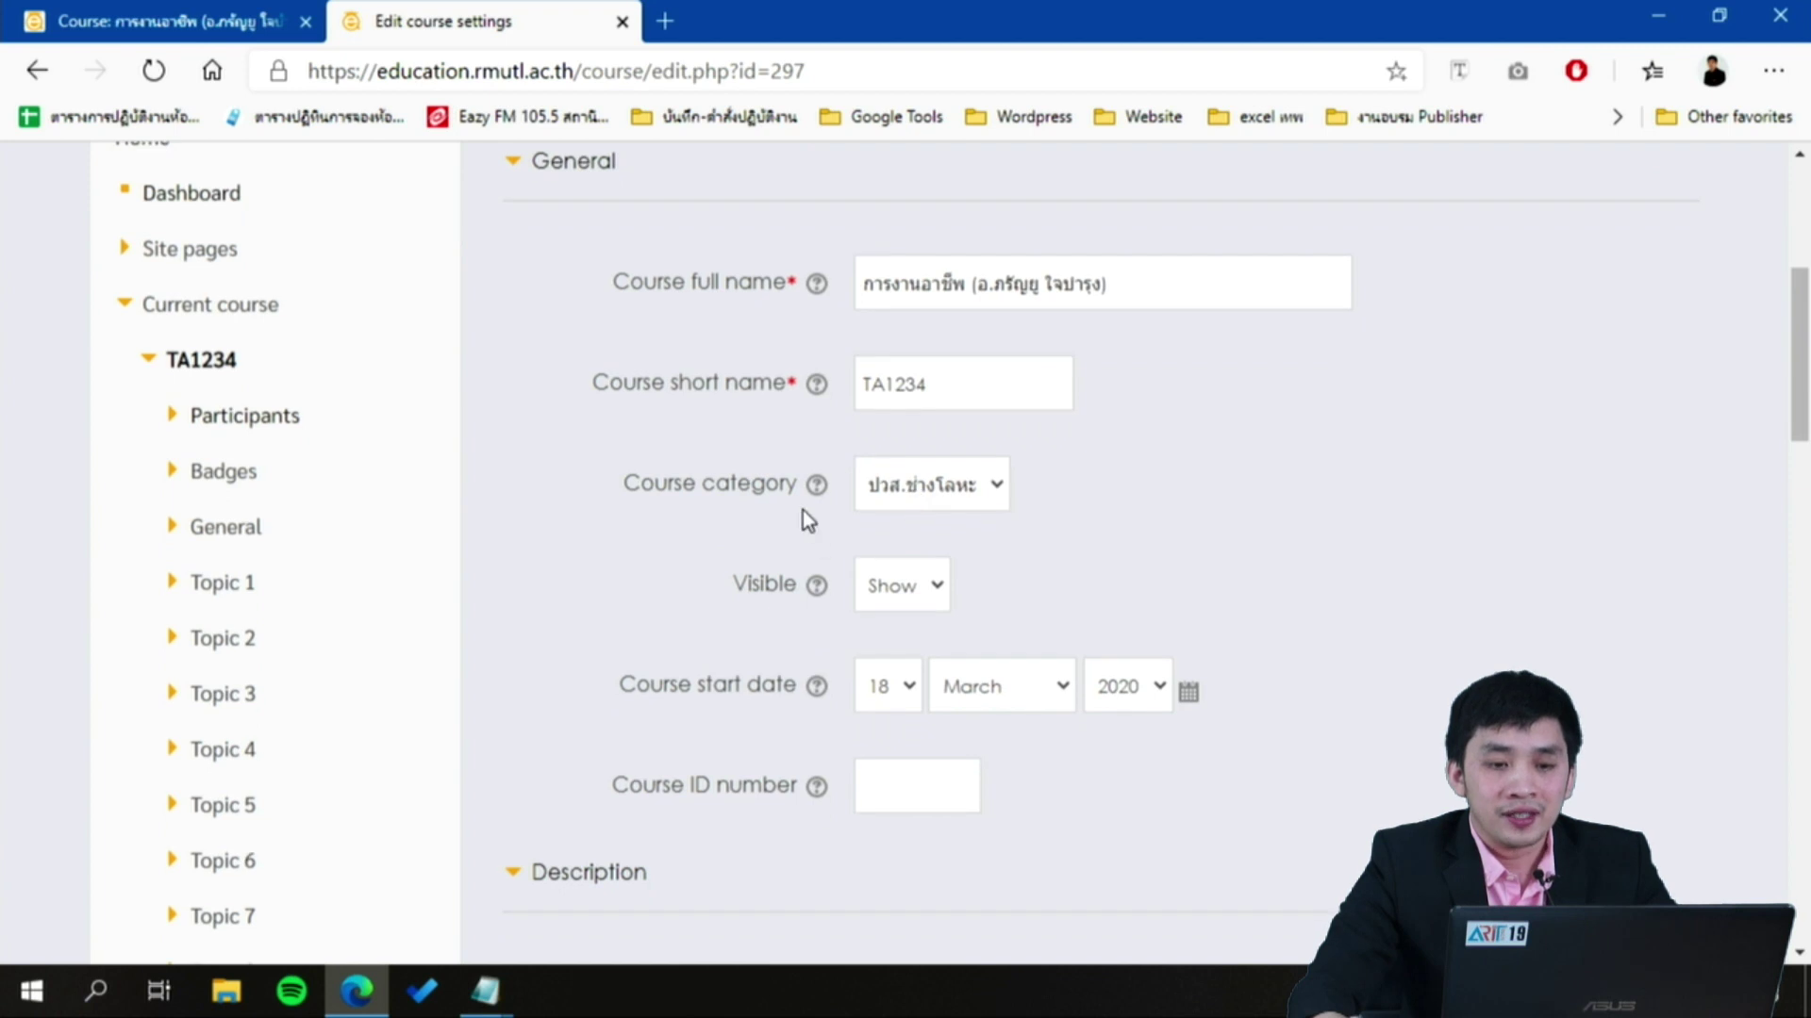
click(887, 503)
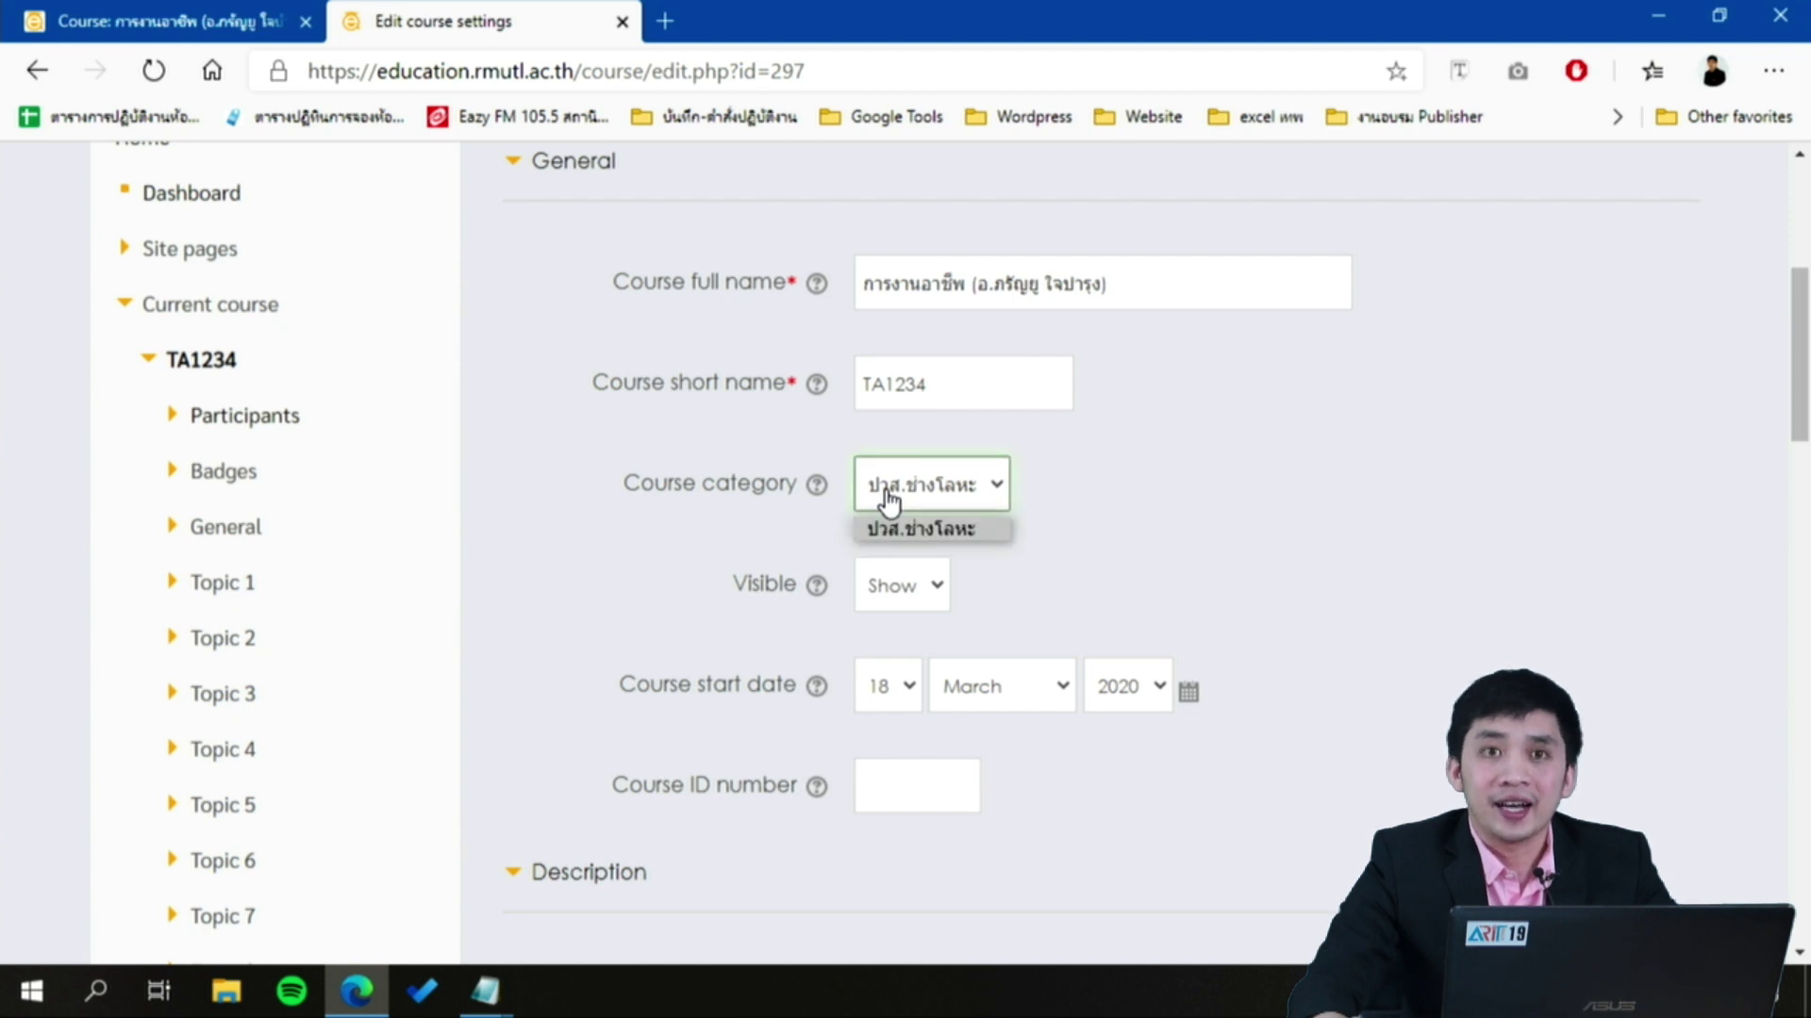
click(888, 502)
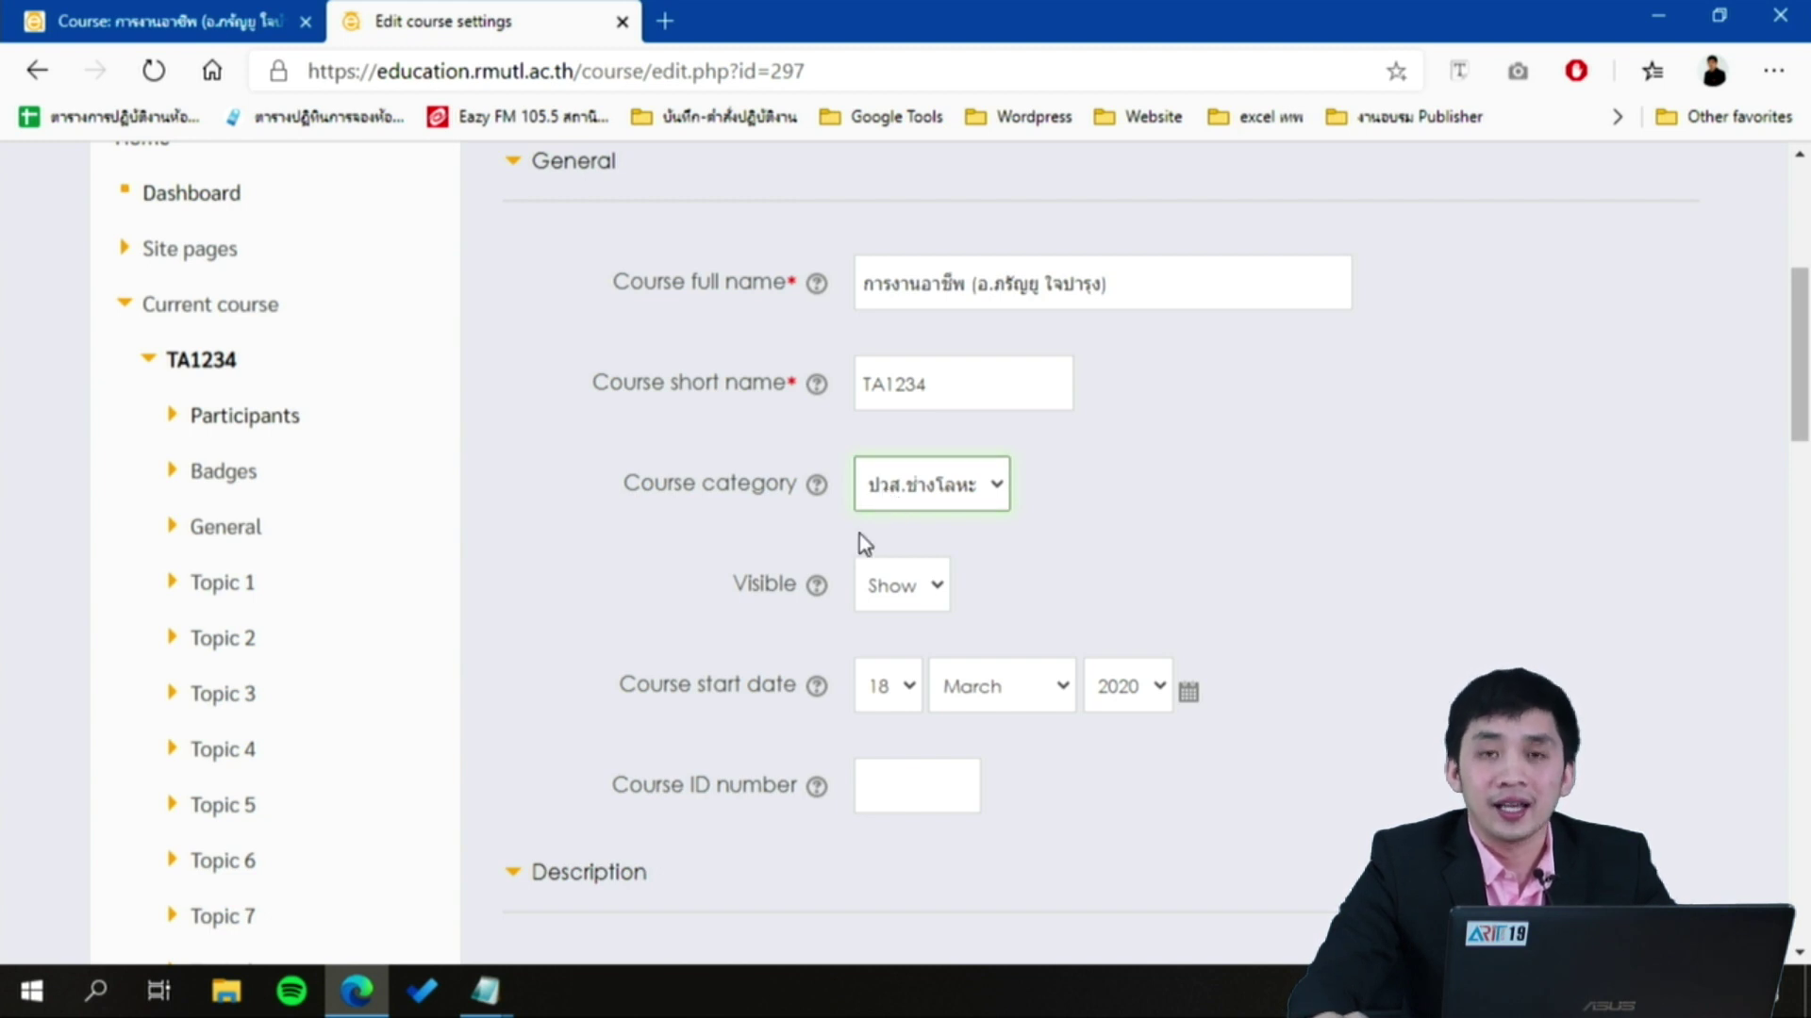
scroll(861, 506, down, 5)
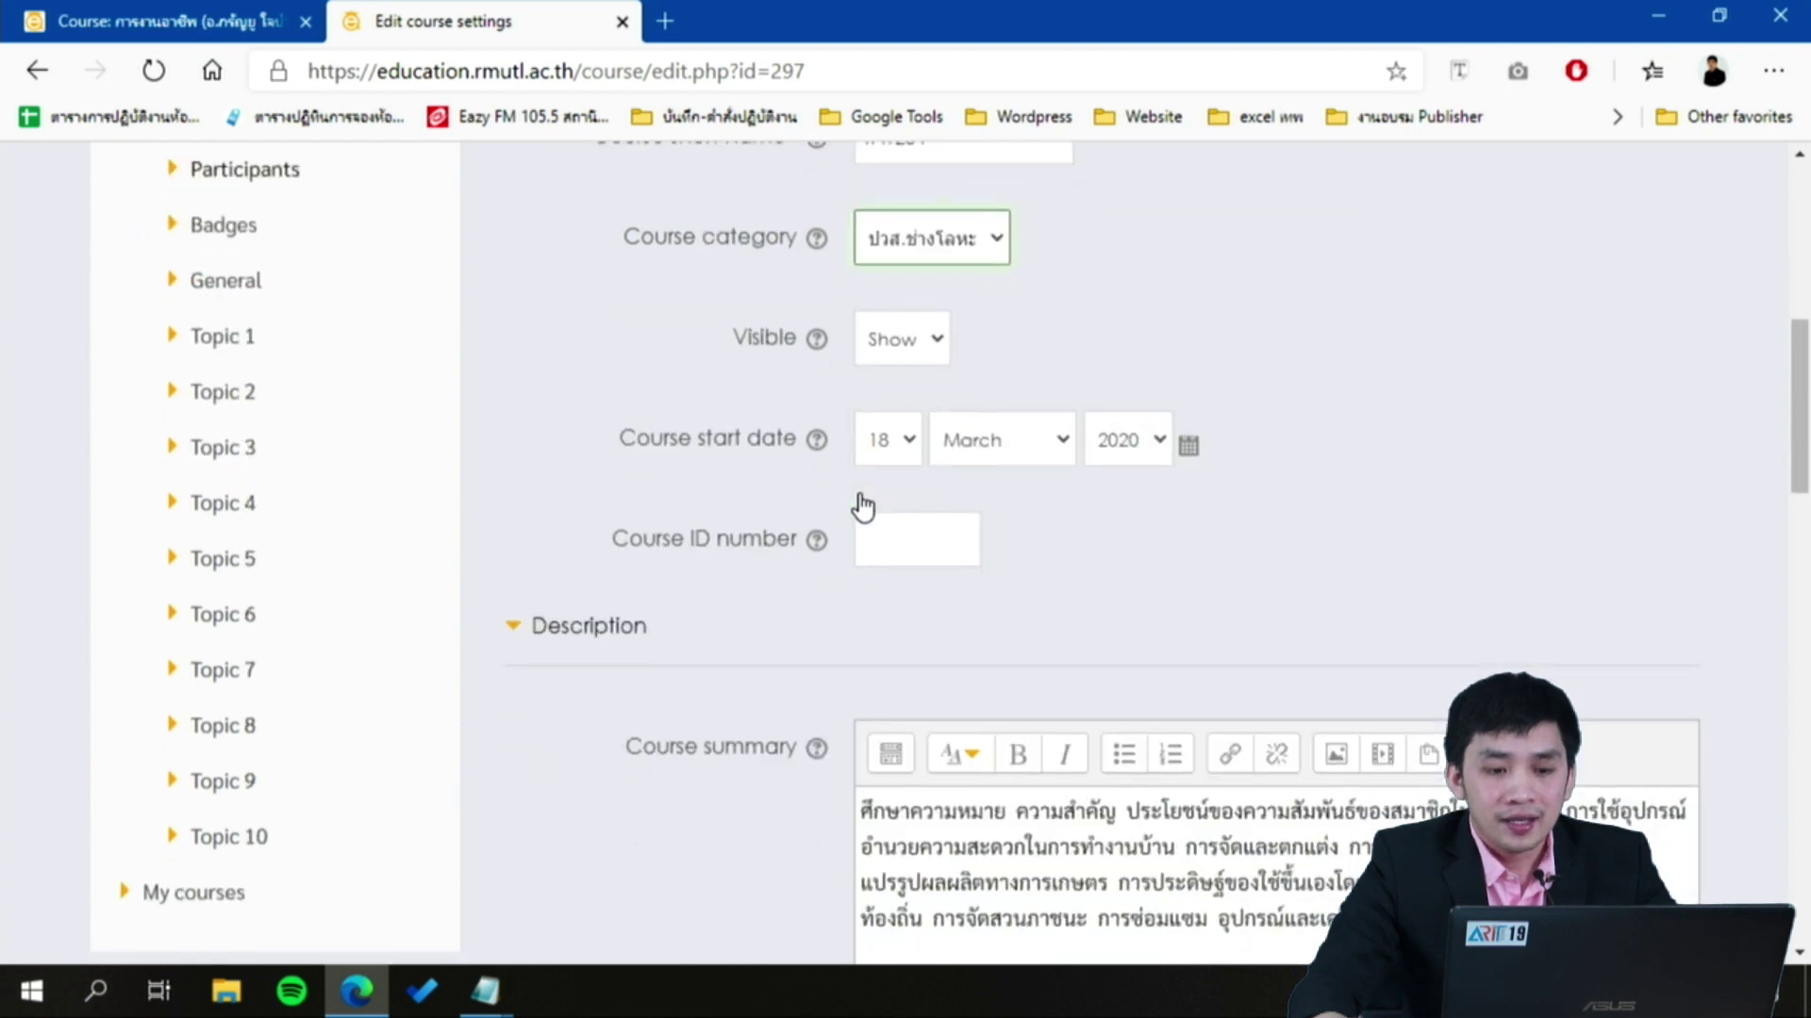
scroll(858, 494, down, 1)
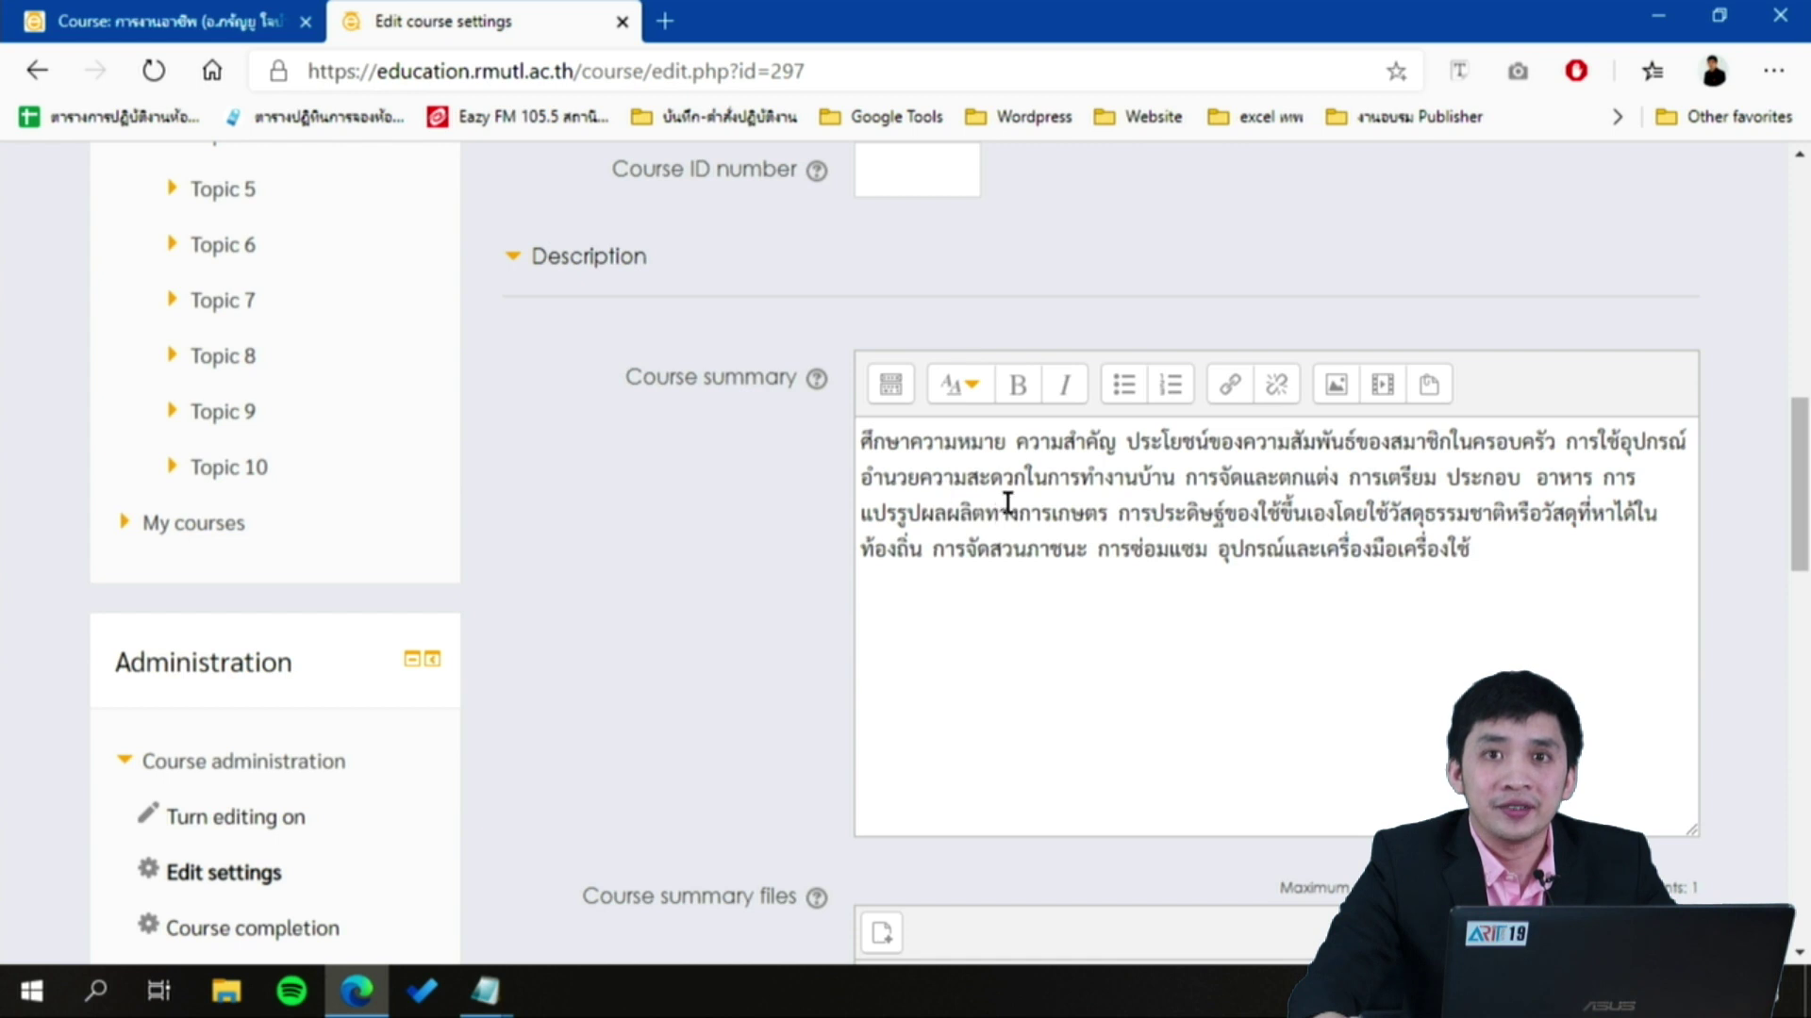
click(963, 487)
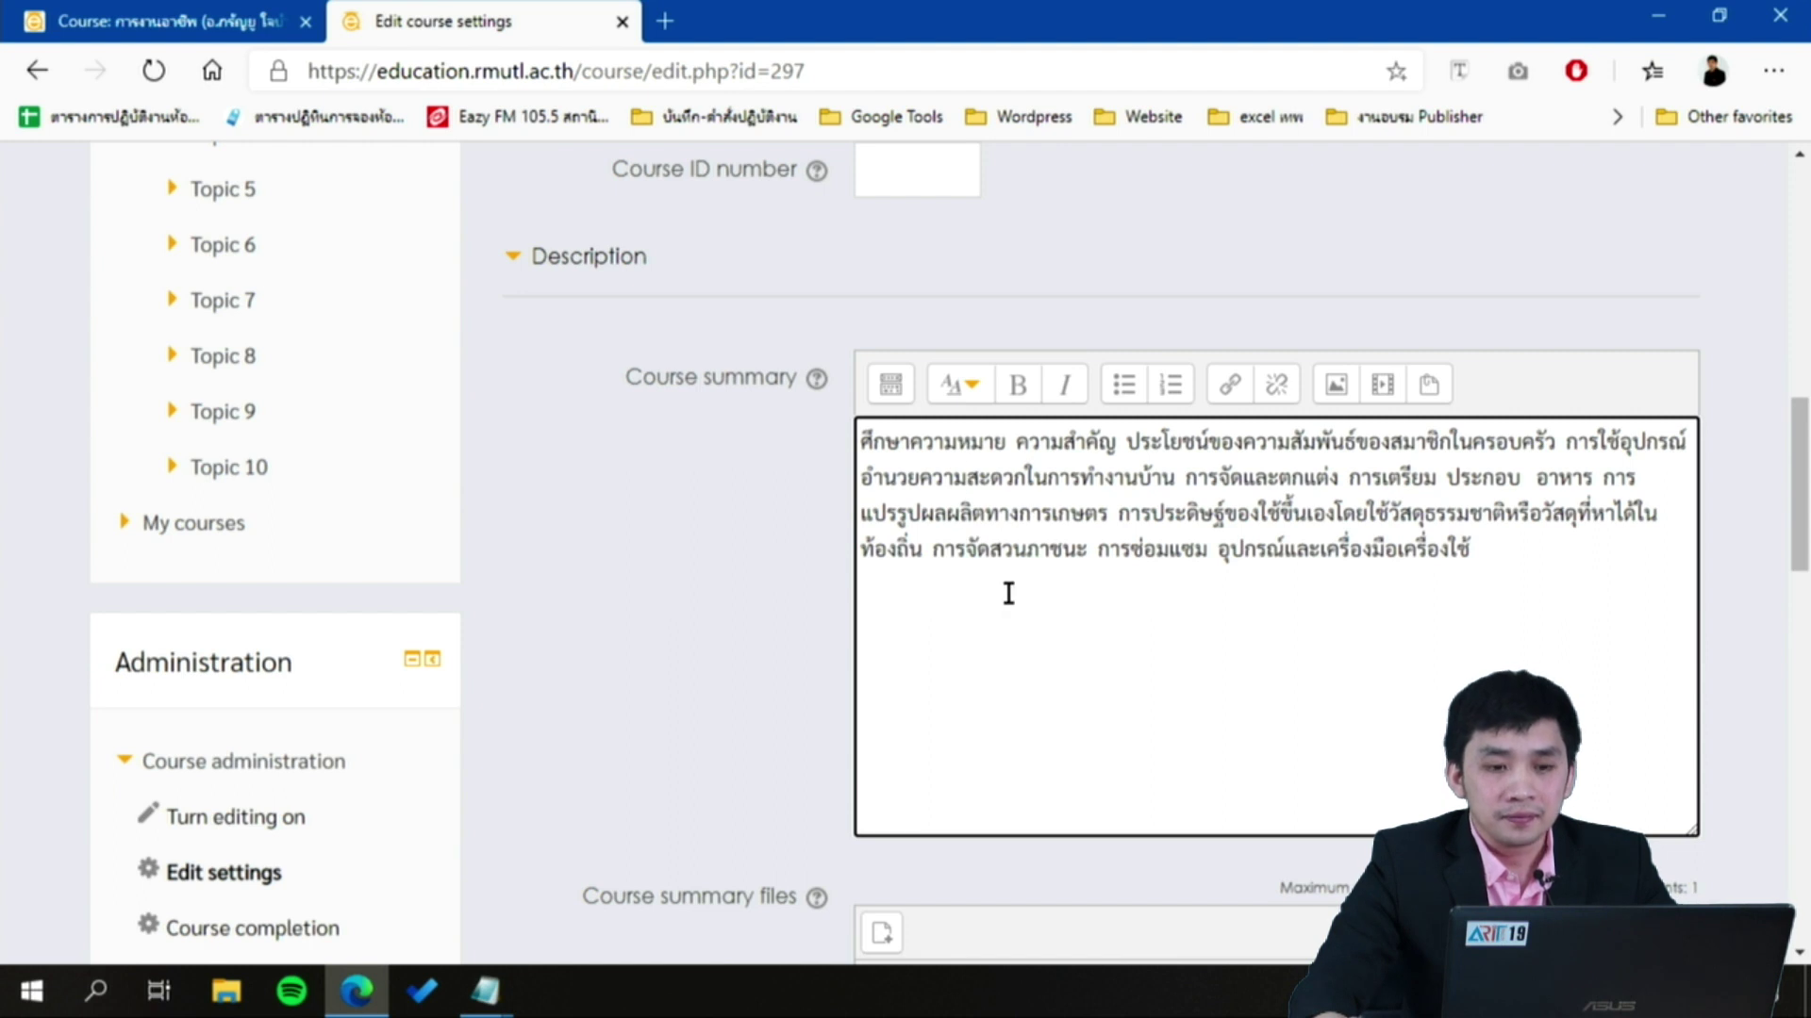
Set the course format to Weekly format and the number of sections to 5
scroll(1007, 594, down, 5)
scroll(1008, 592, down, 5)
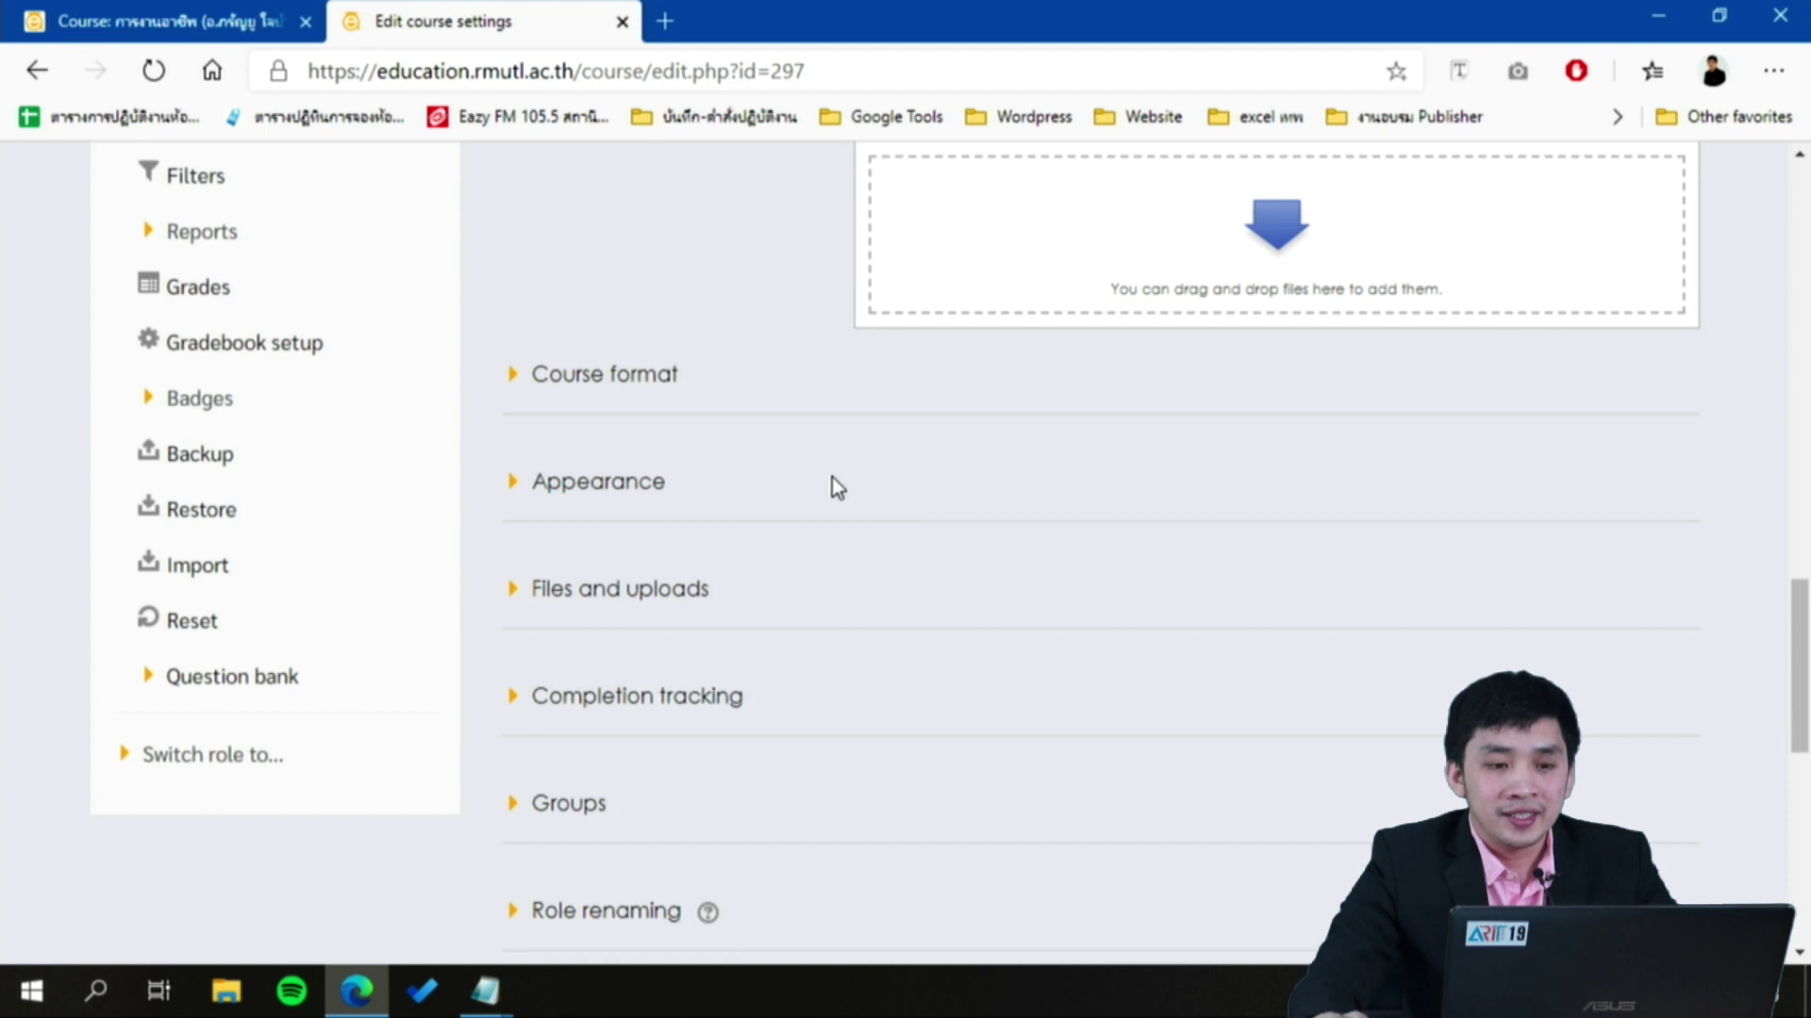
click(563, 382)
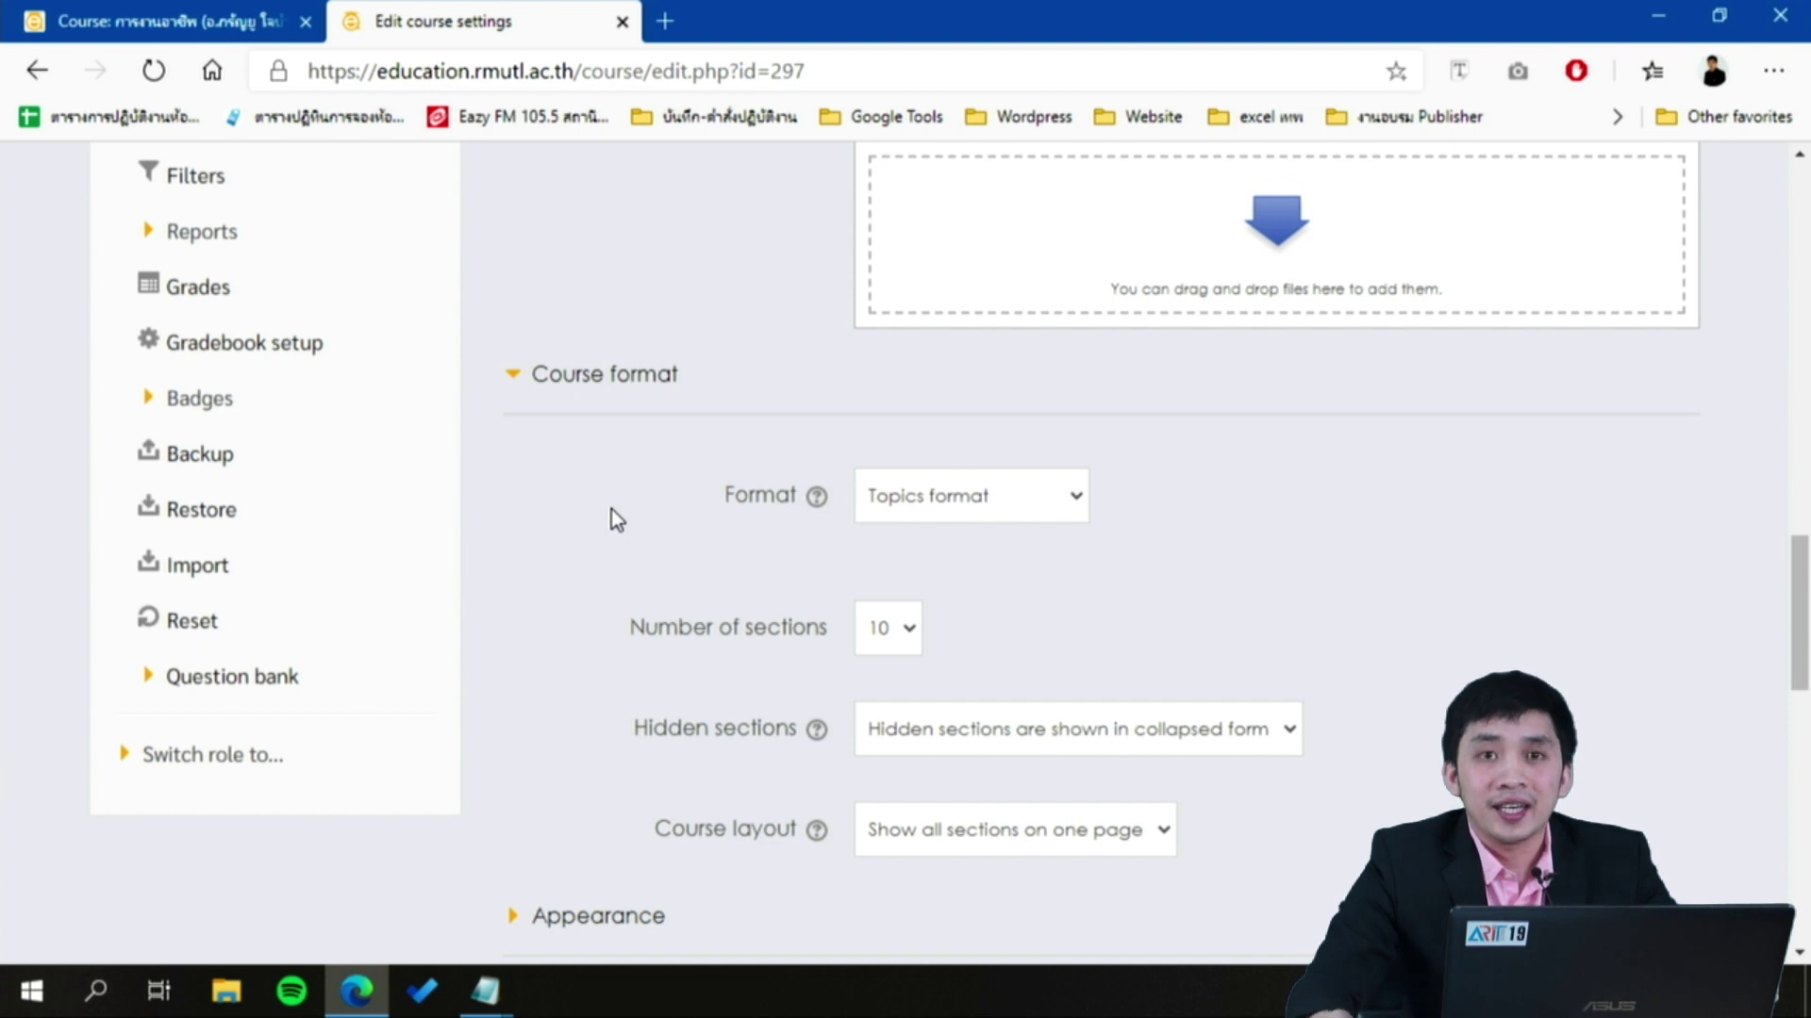
click(938, 524)
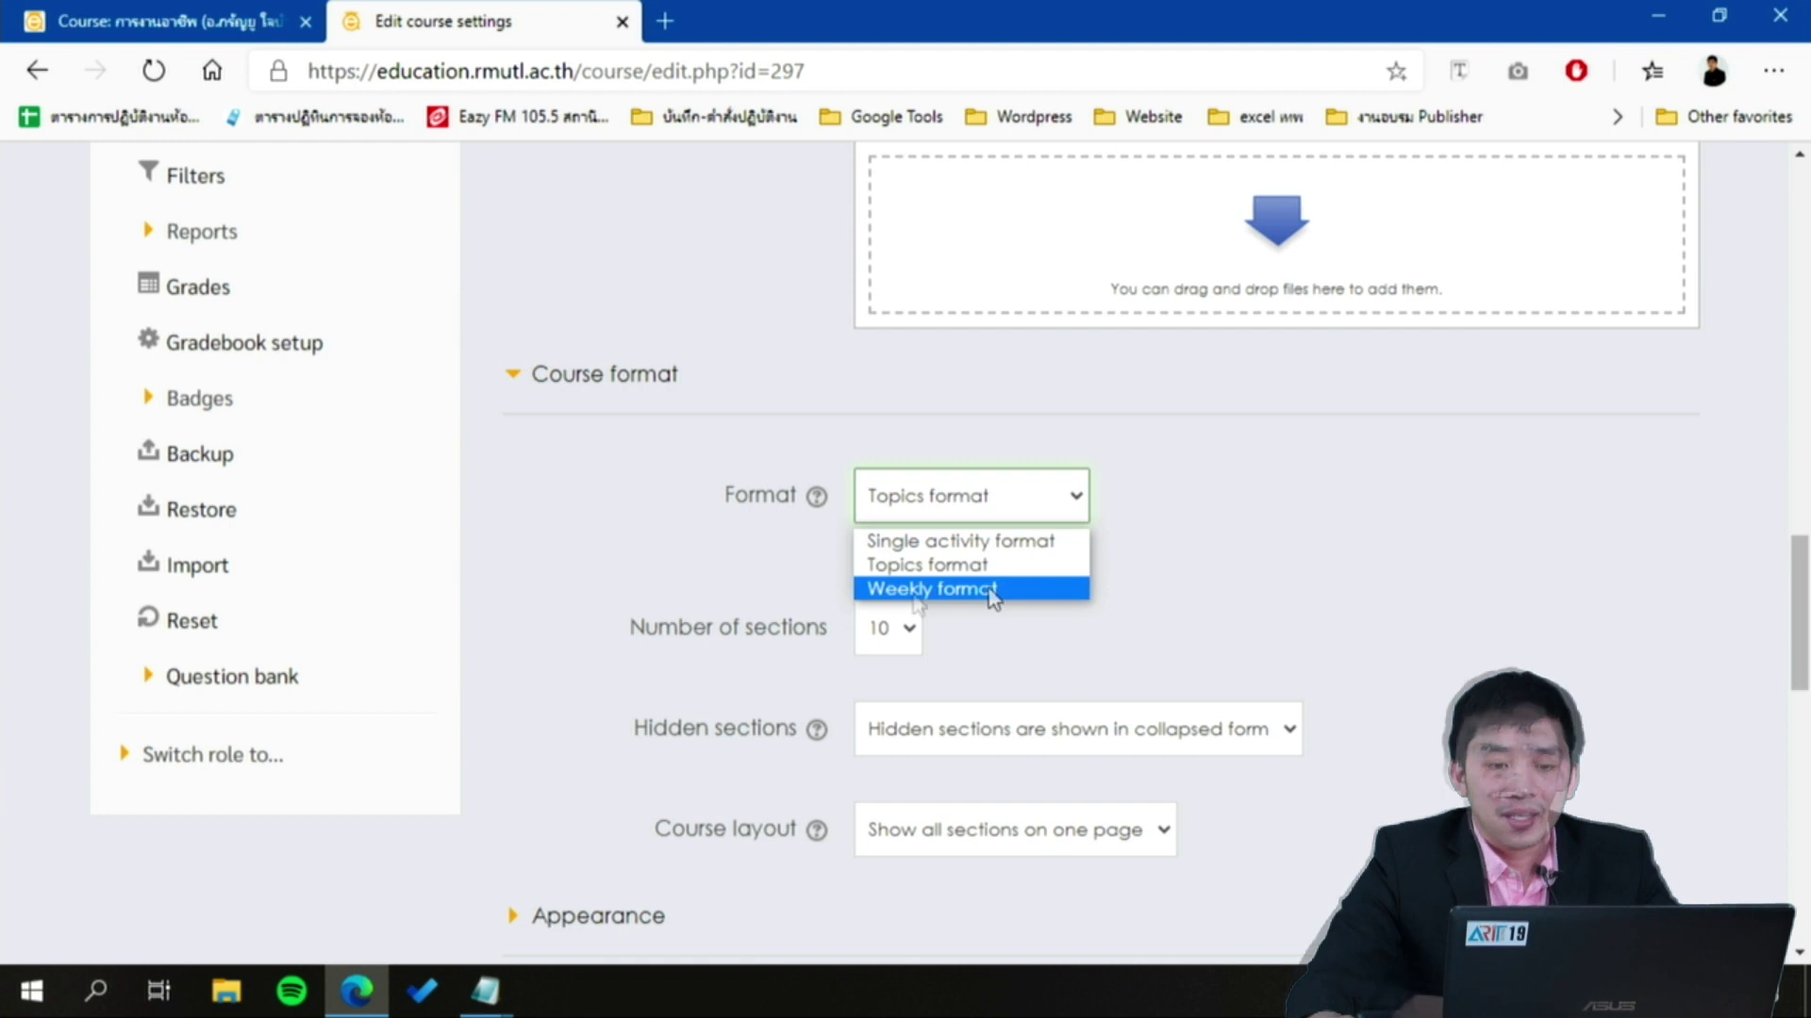
click(913, 590)
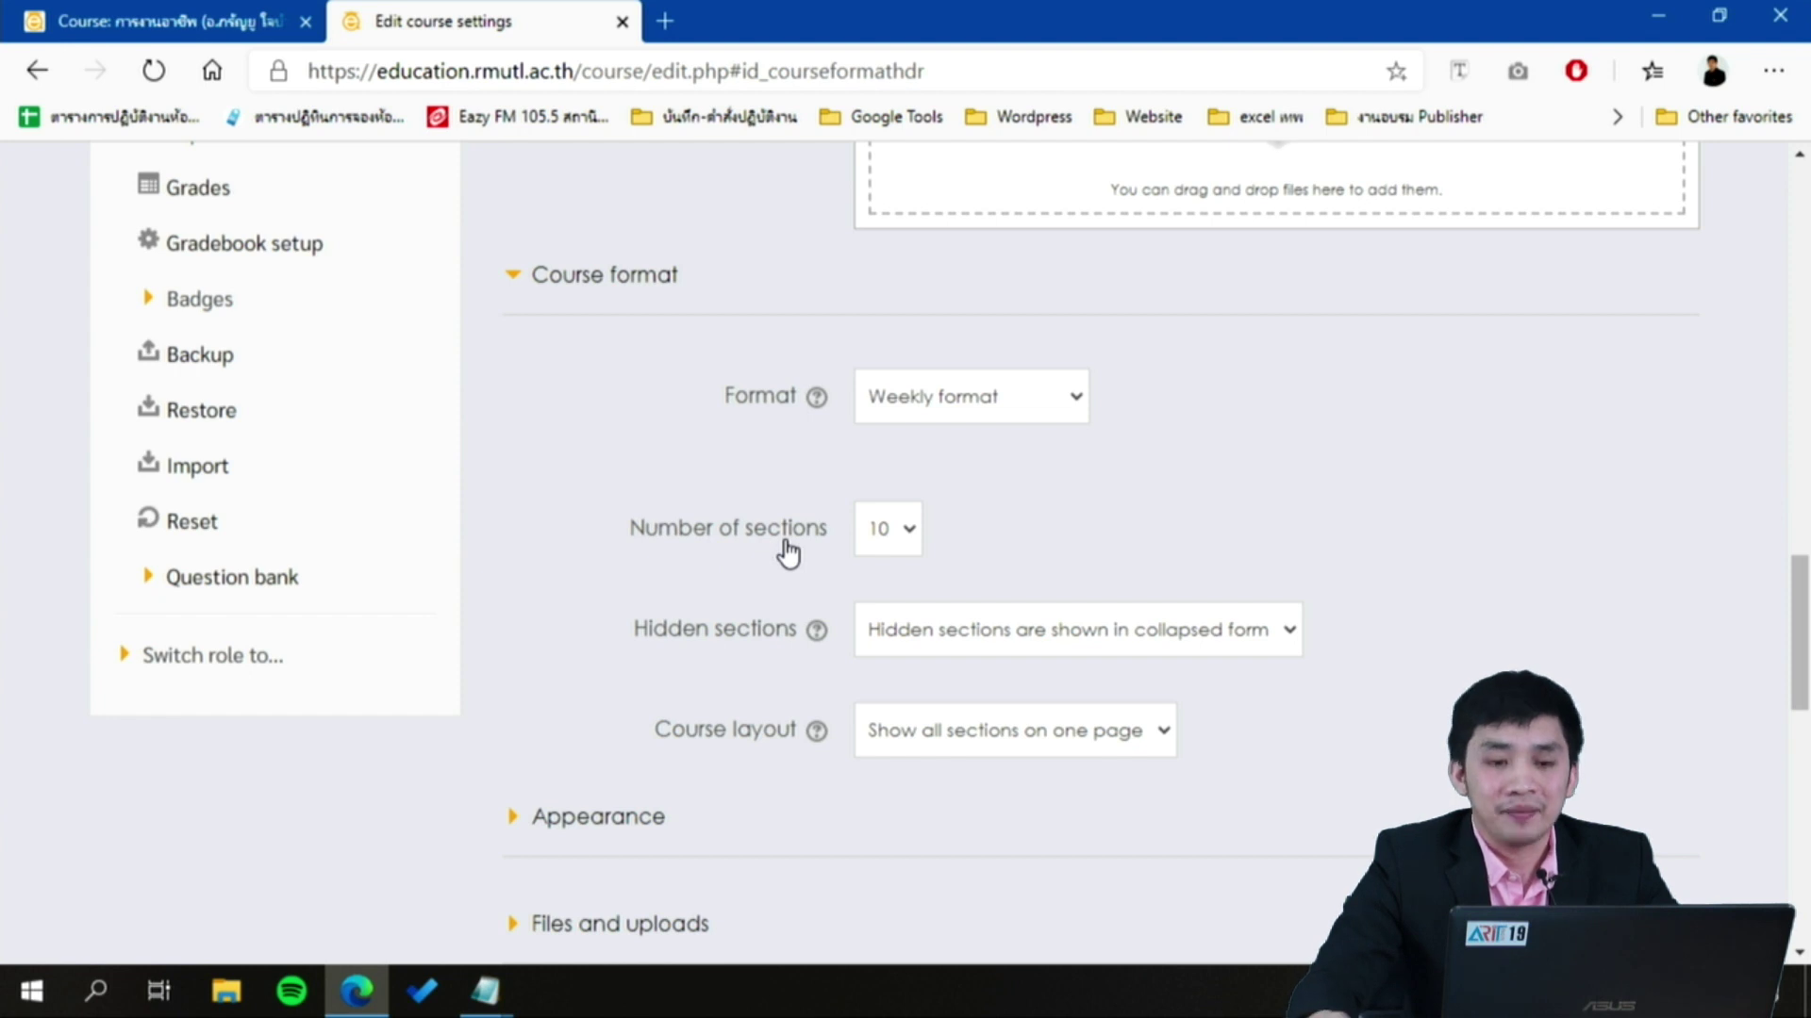
click(911, 534)
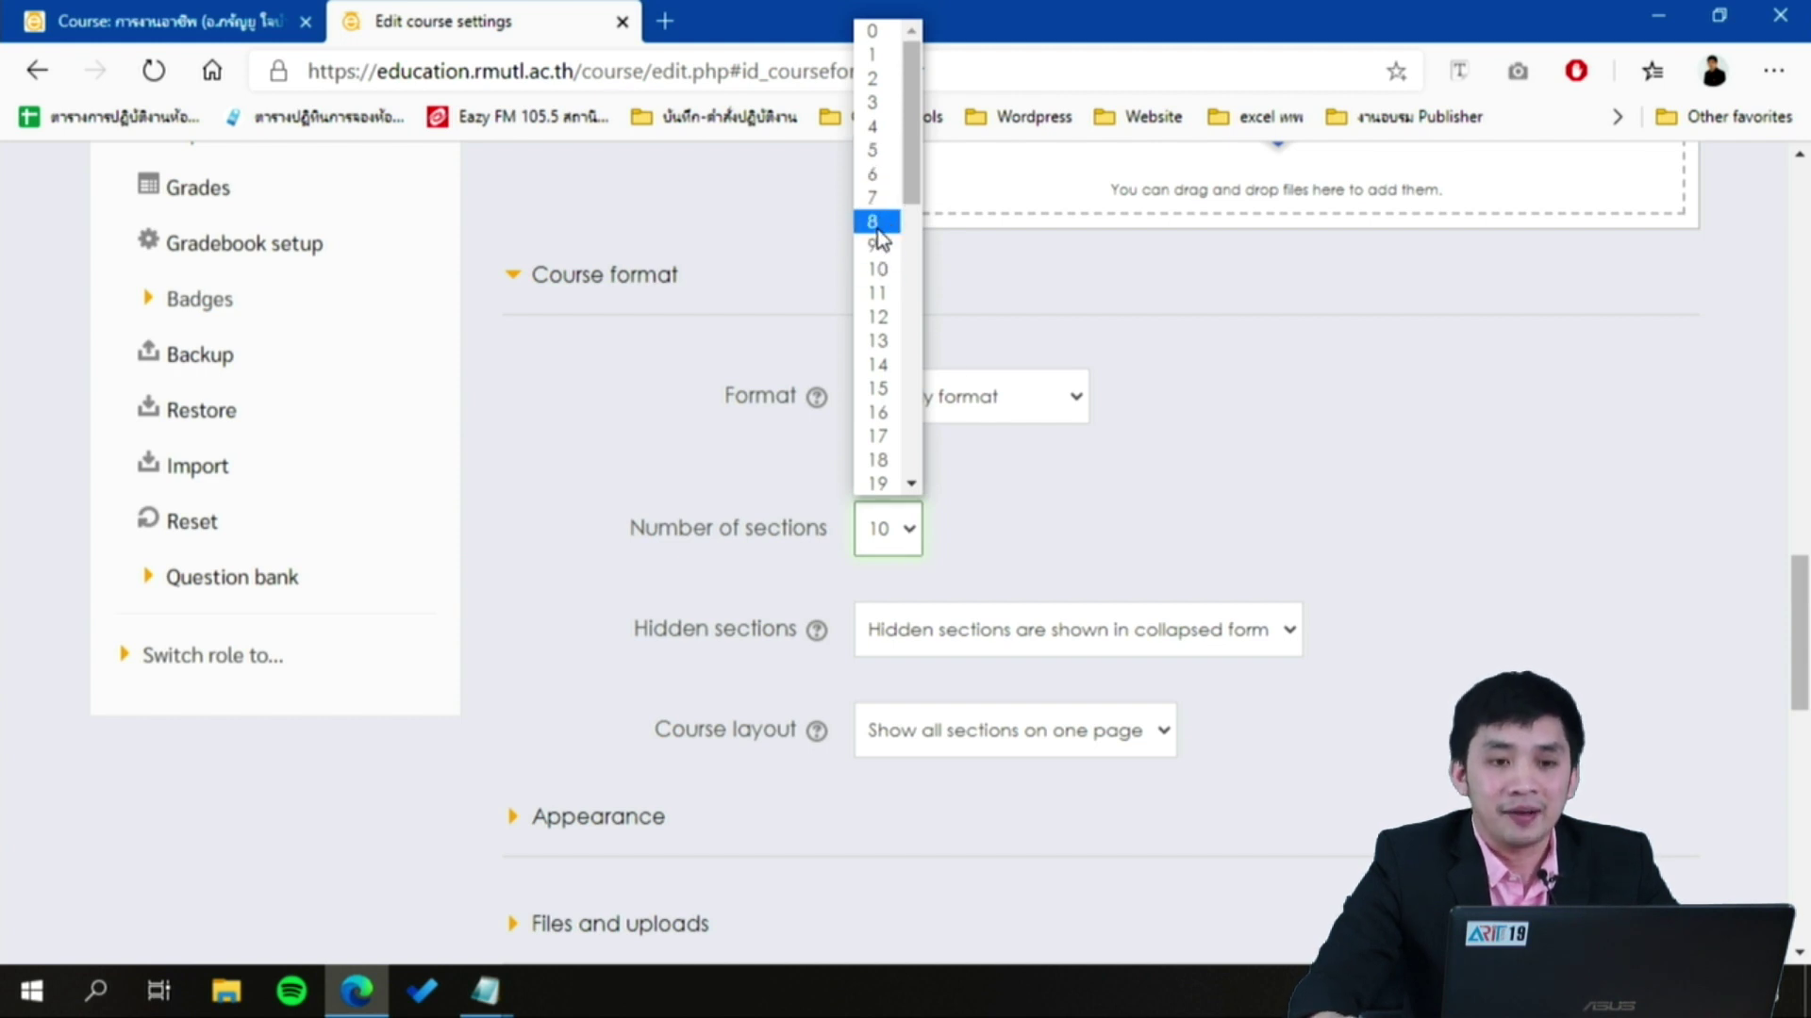
click(884, 154)
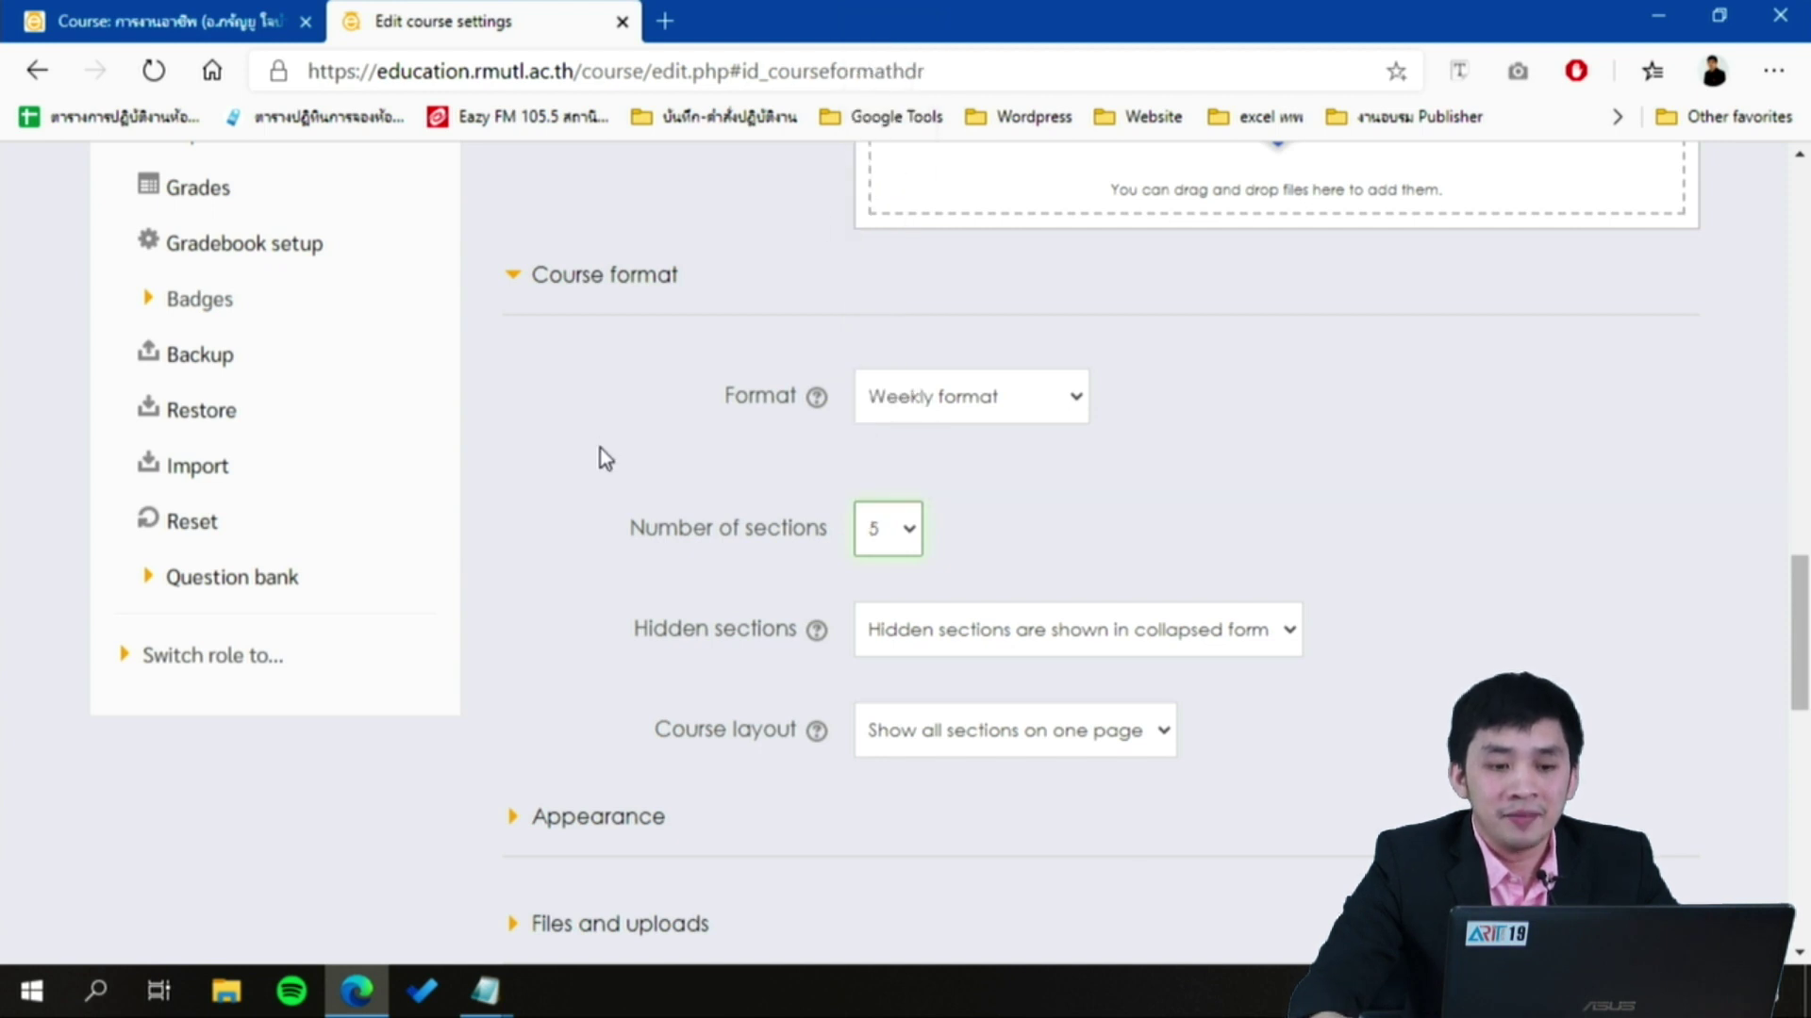
Set the maximum upload size for the course's files to 200MB
scroll(603, 457, down, 4)
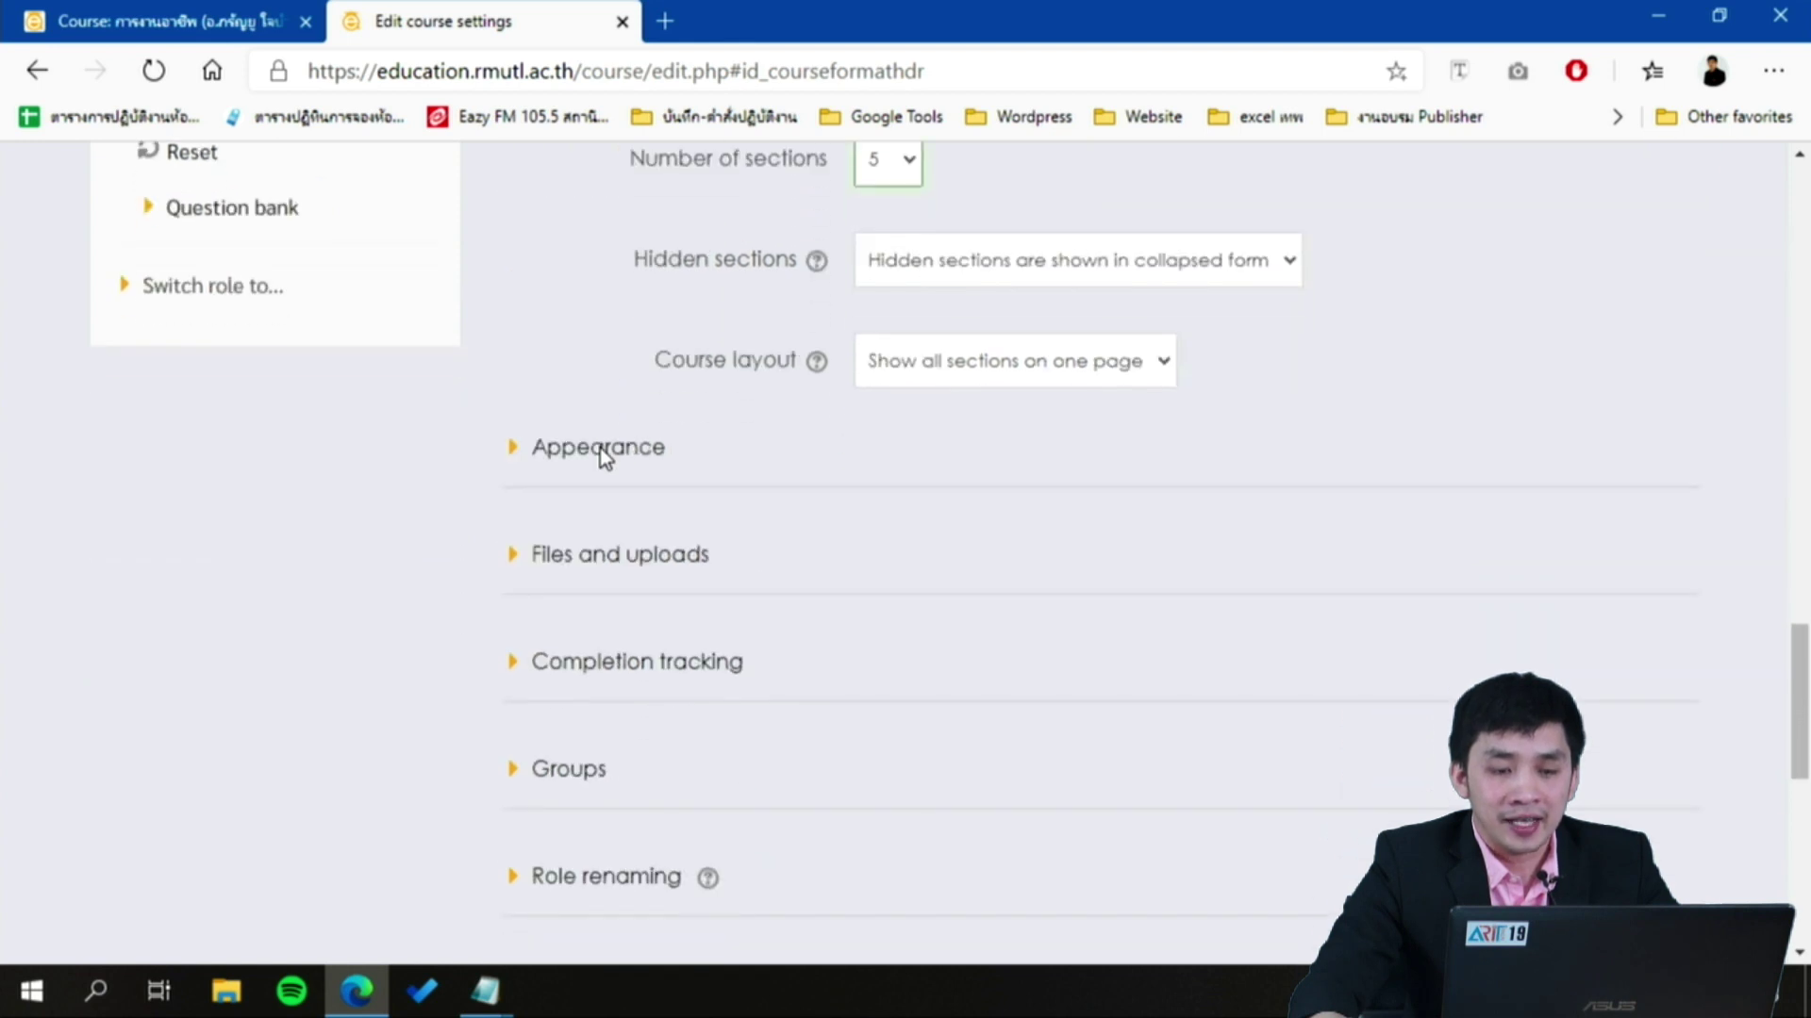
scroll(694, 529, down, 2)
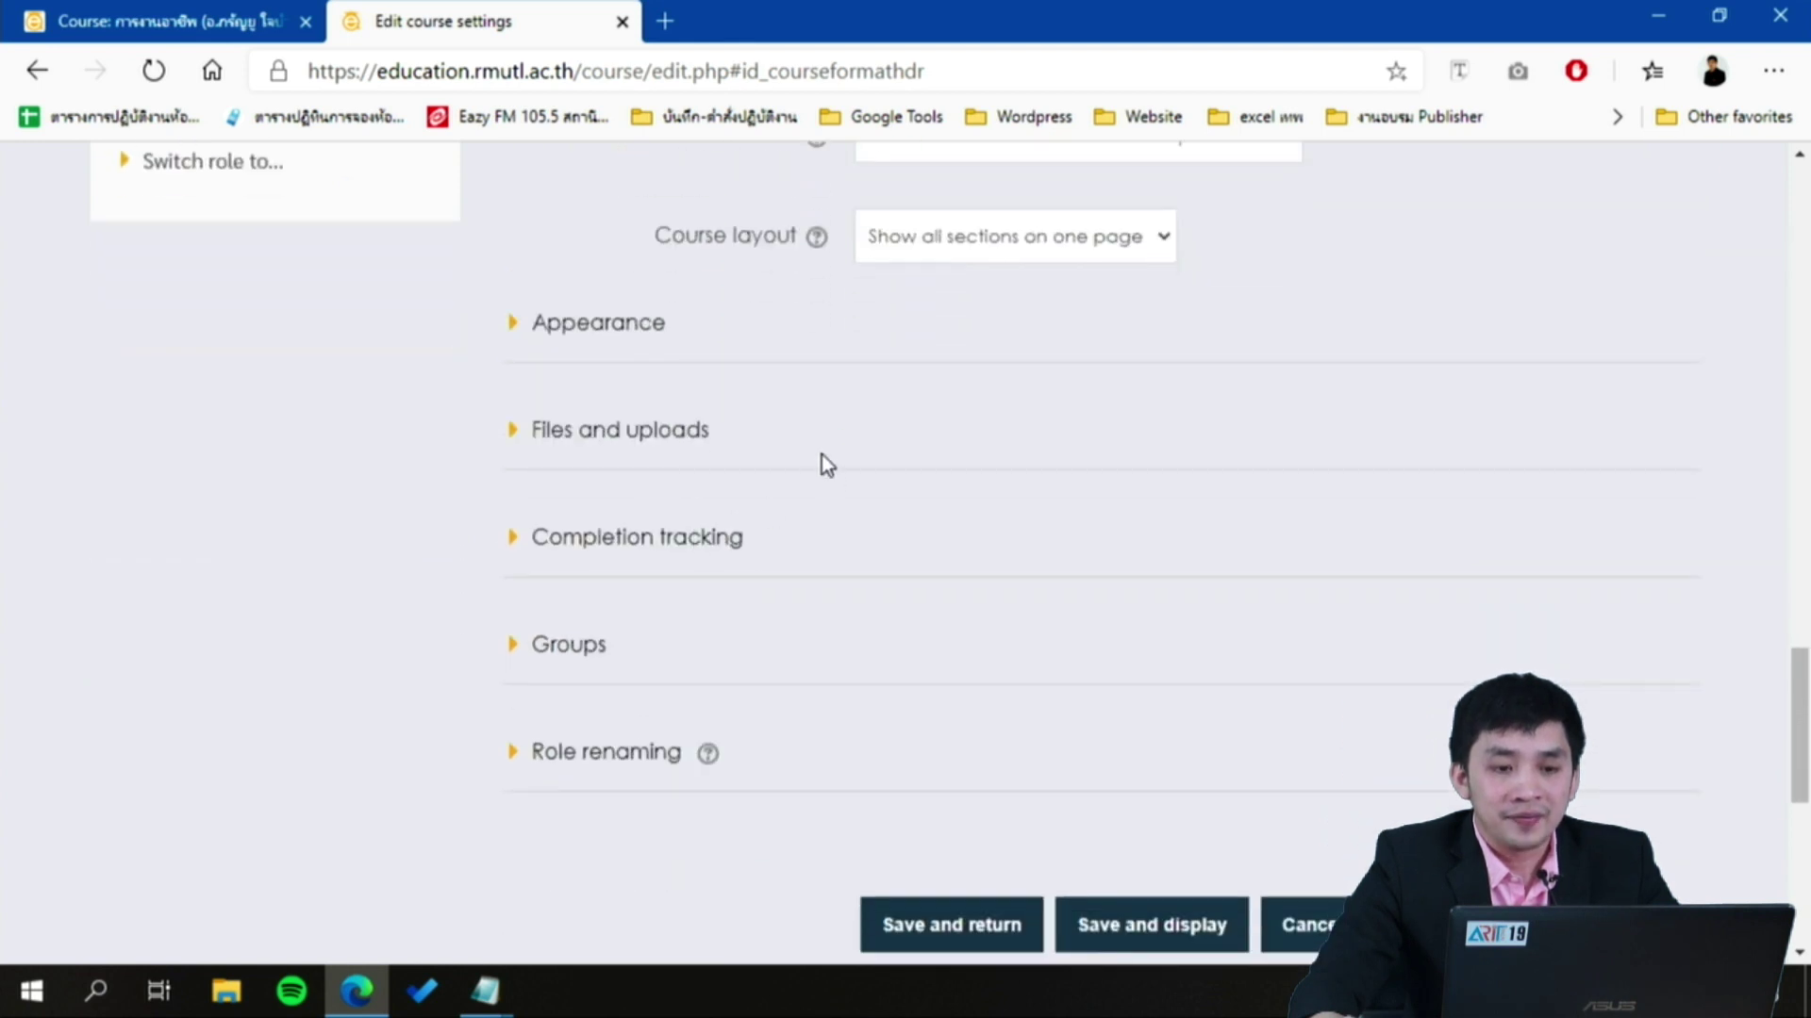
click(557, 443)
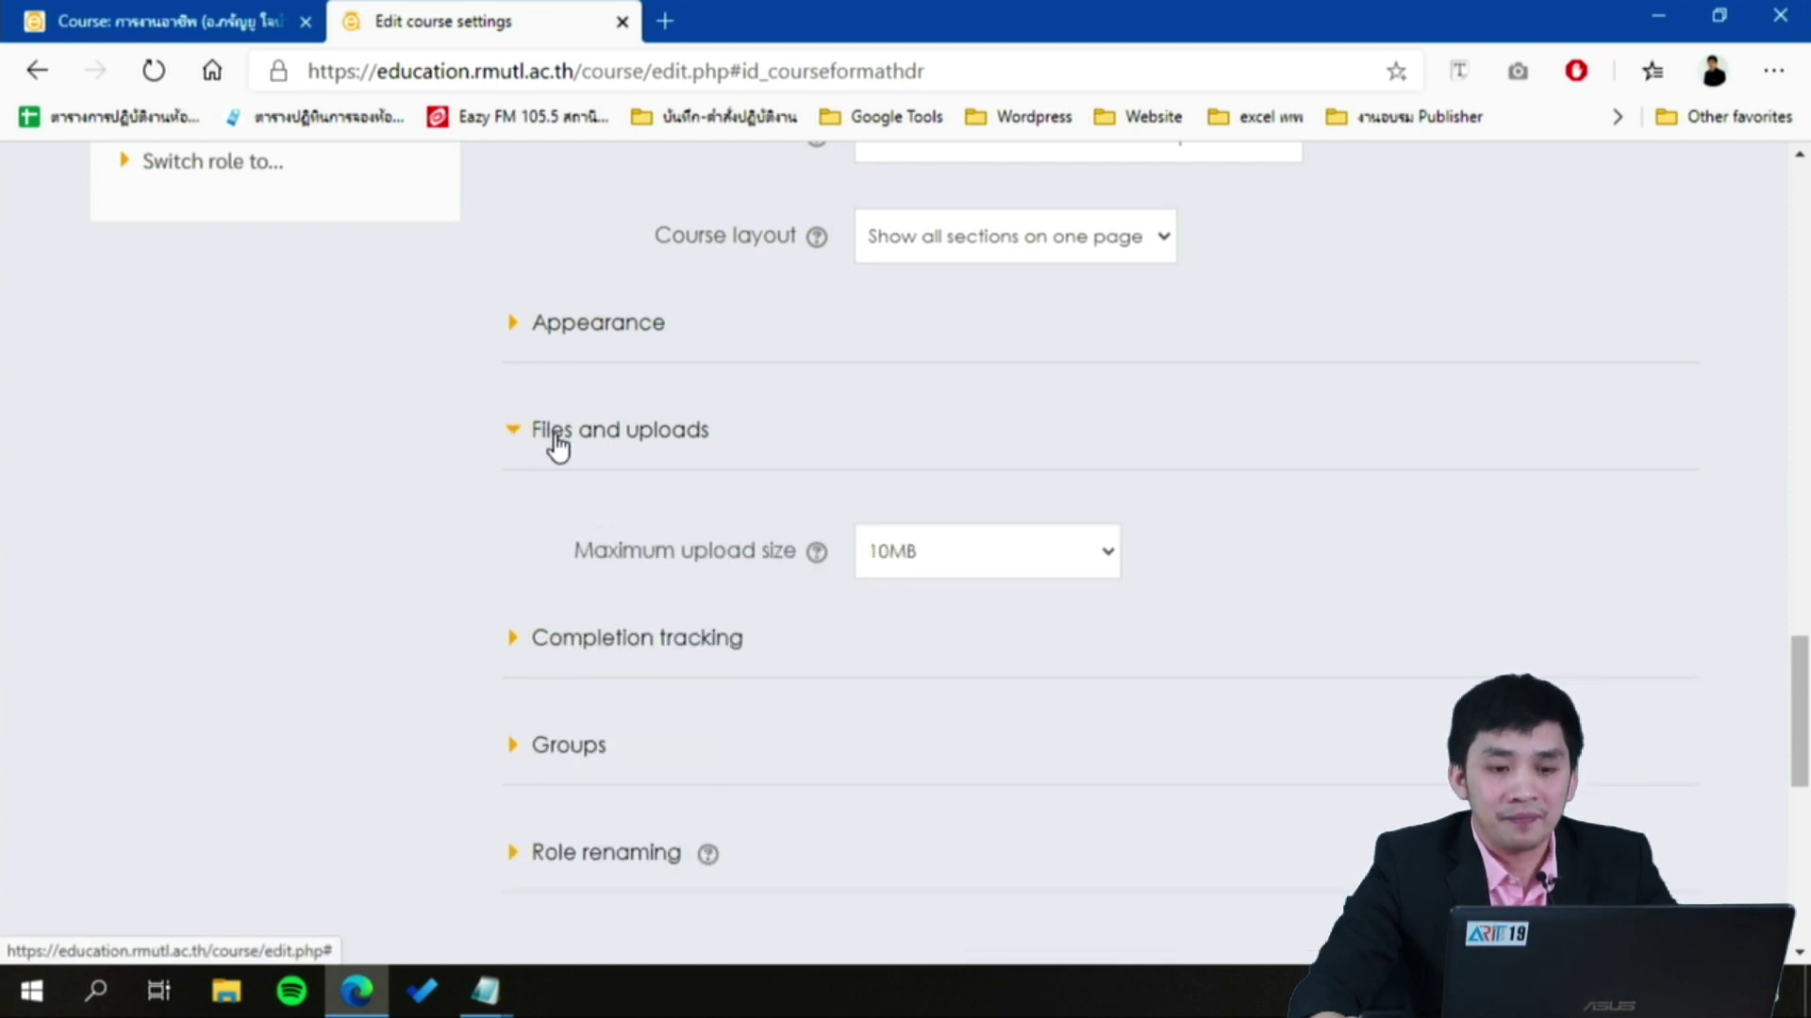
click(939, 569)
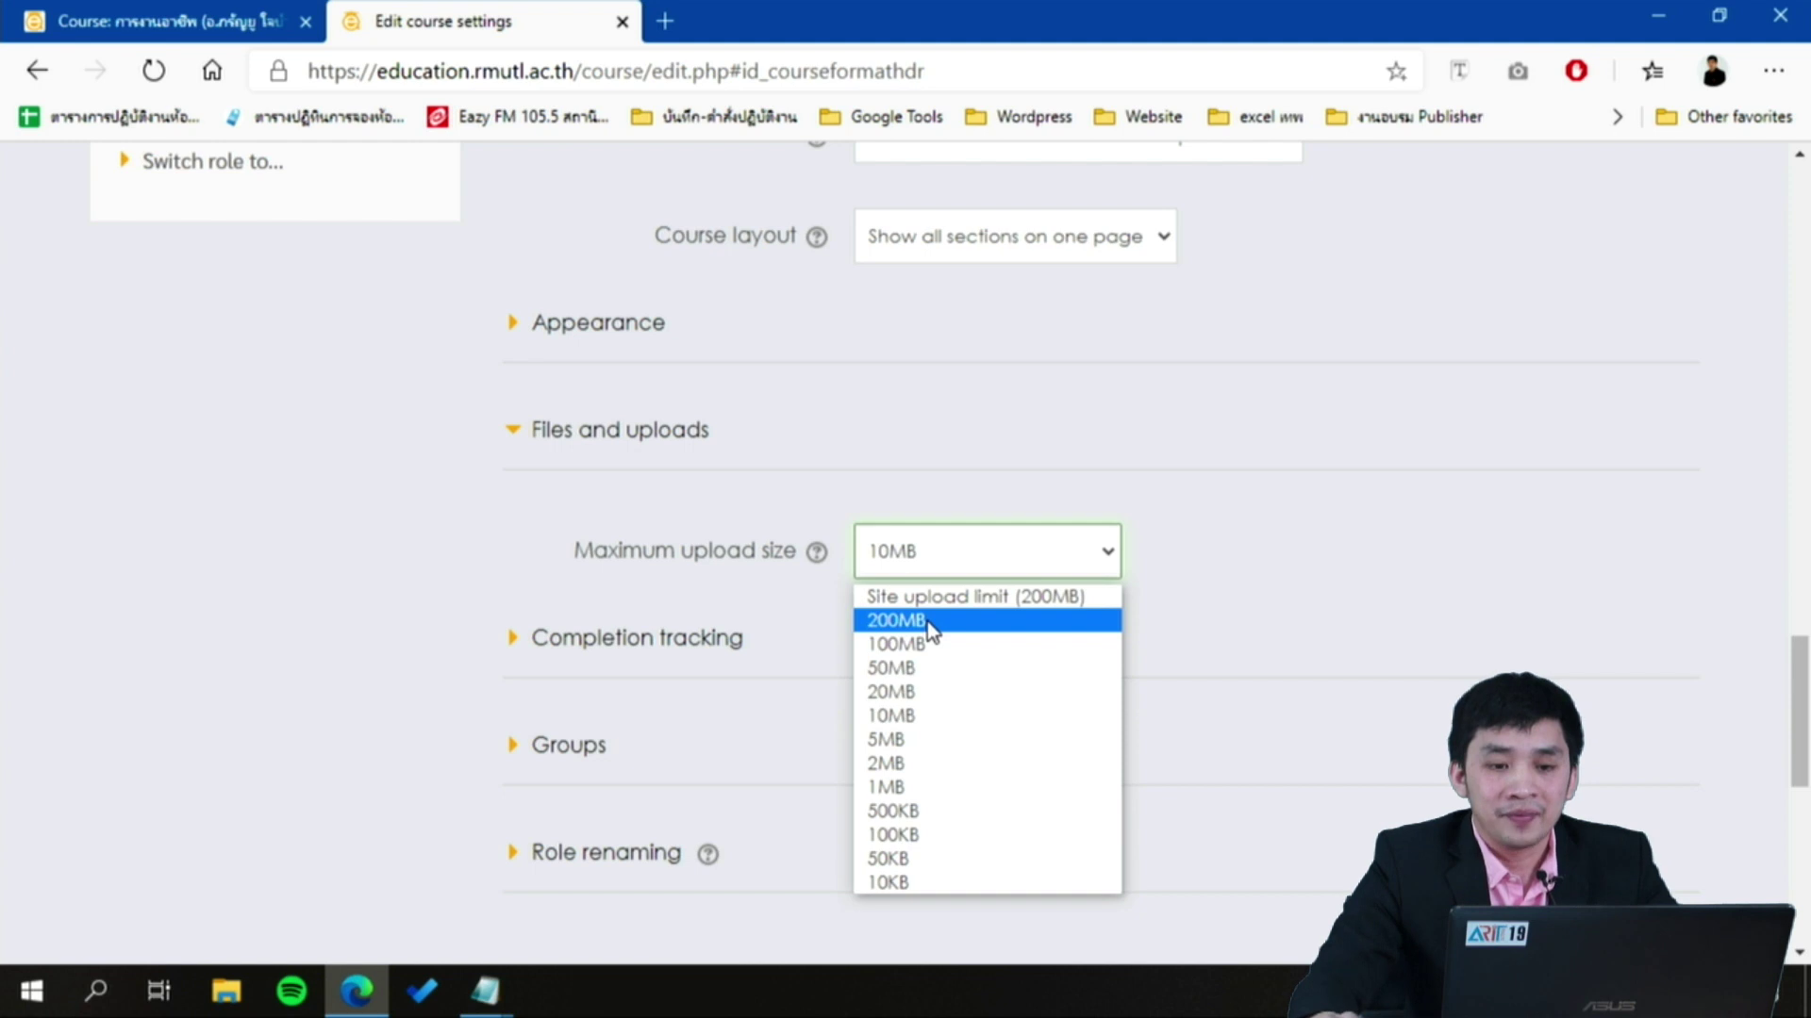
click(926, 620)
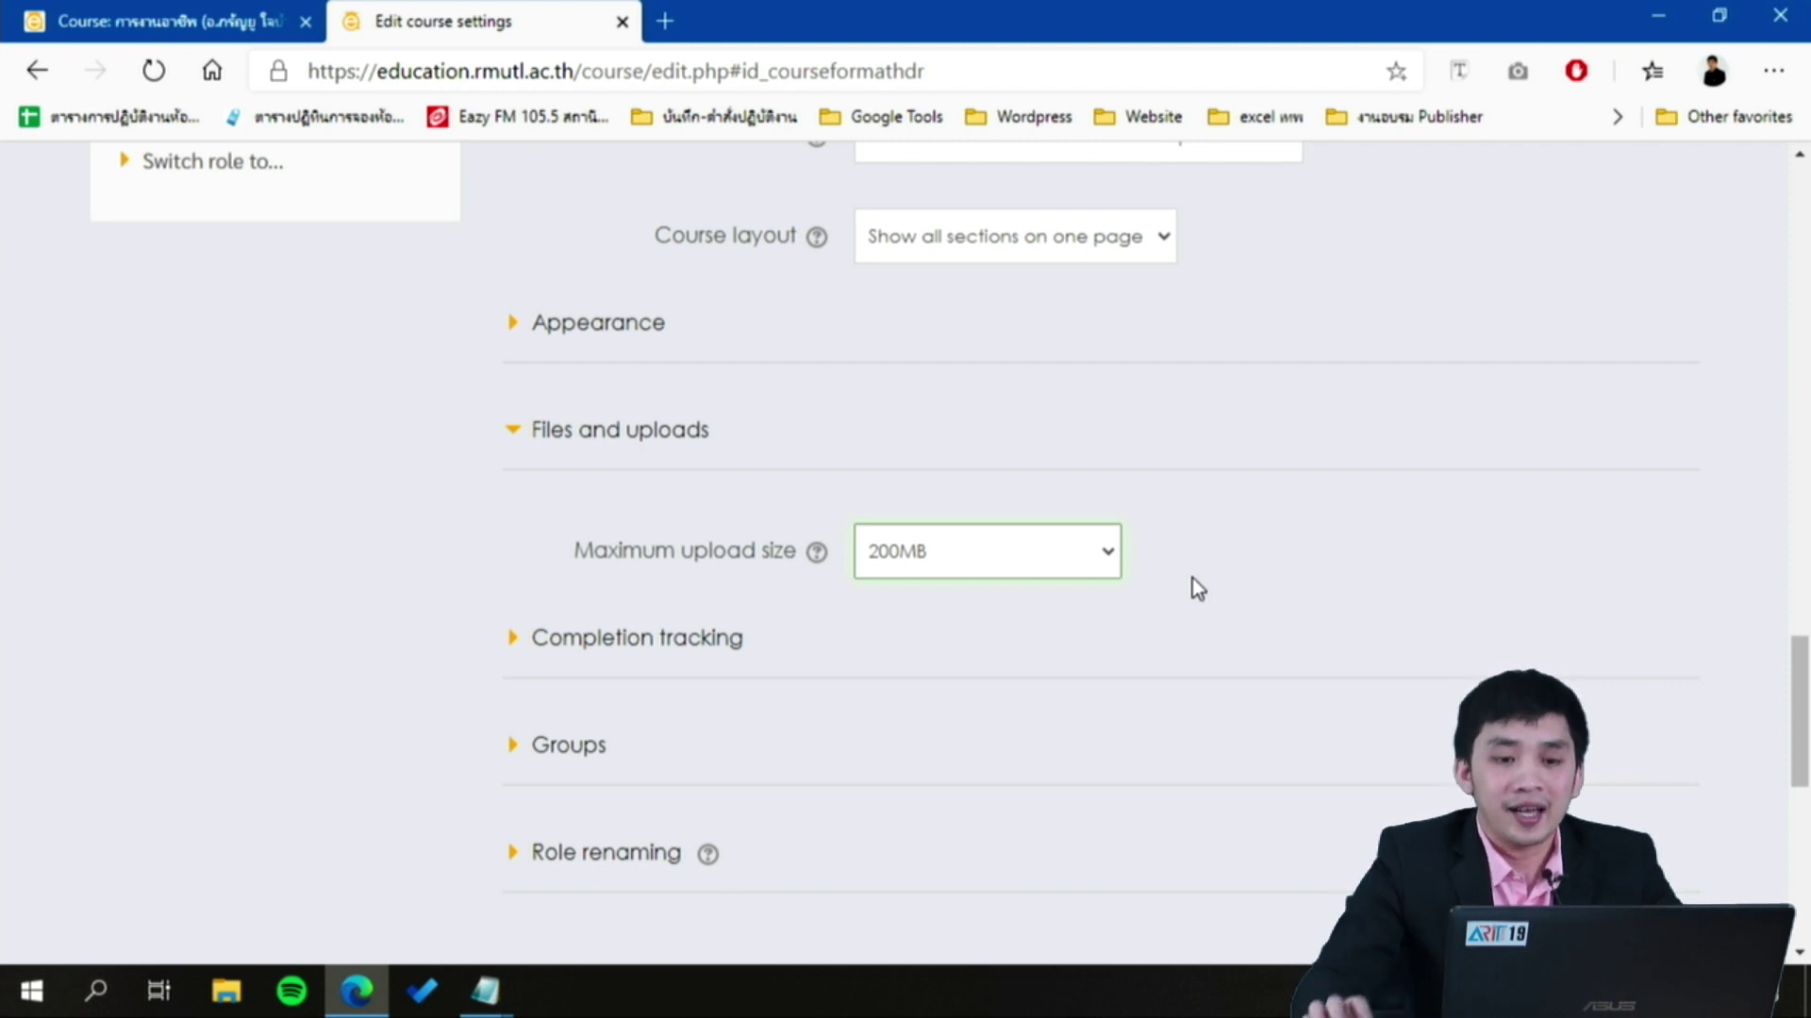
click(1064, 564)
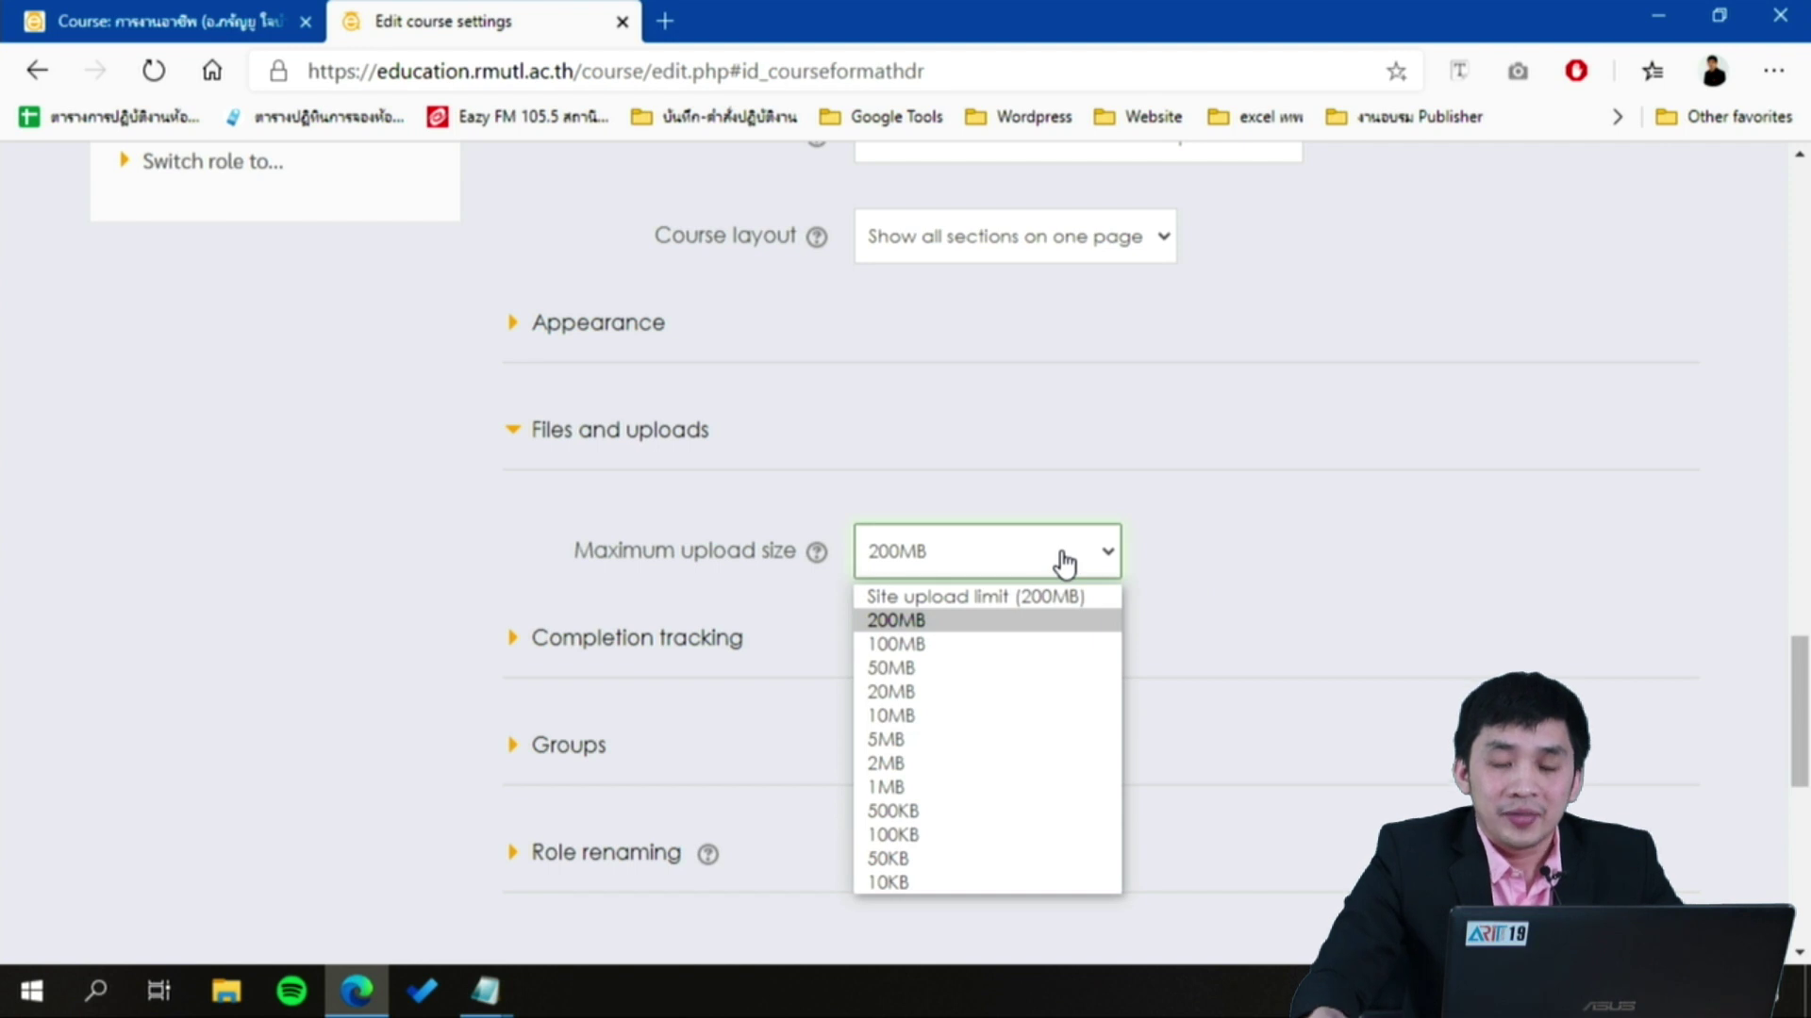
click(908, 628)
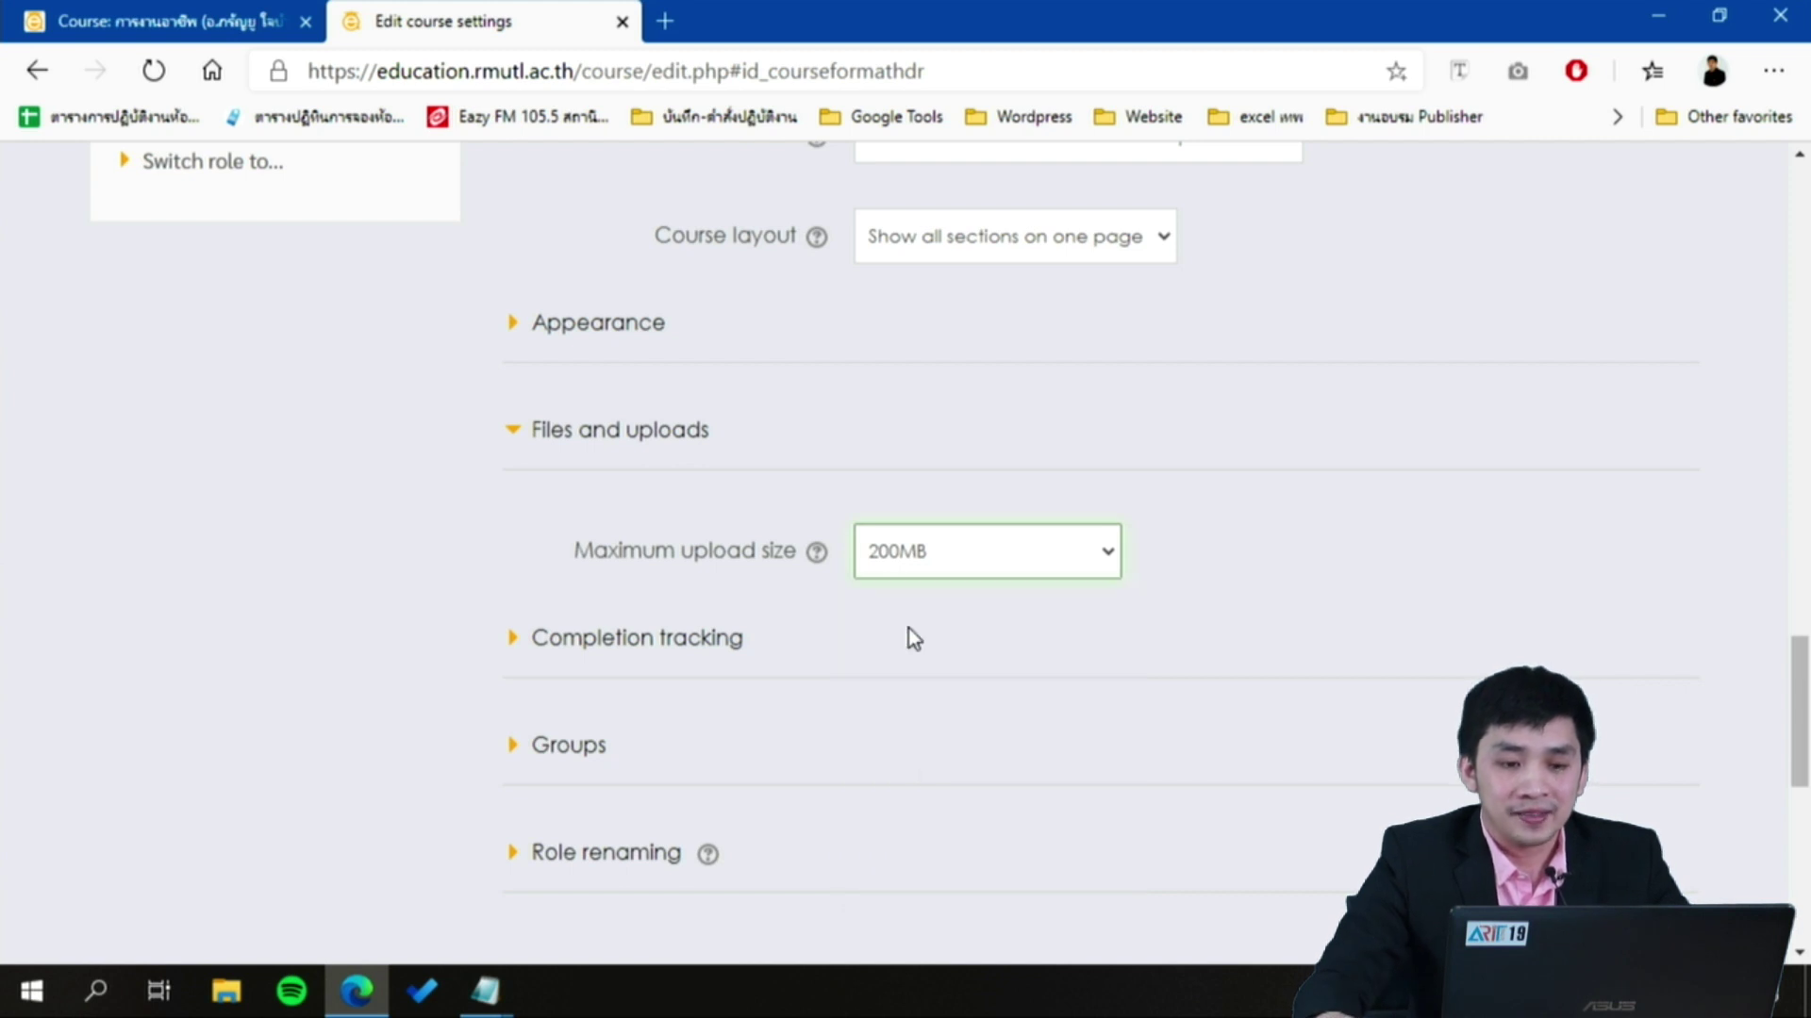
Save the course settings and display the course page to check its weekly sections
scroll(908, 628, down, 3)
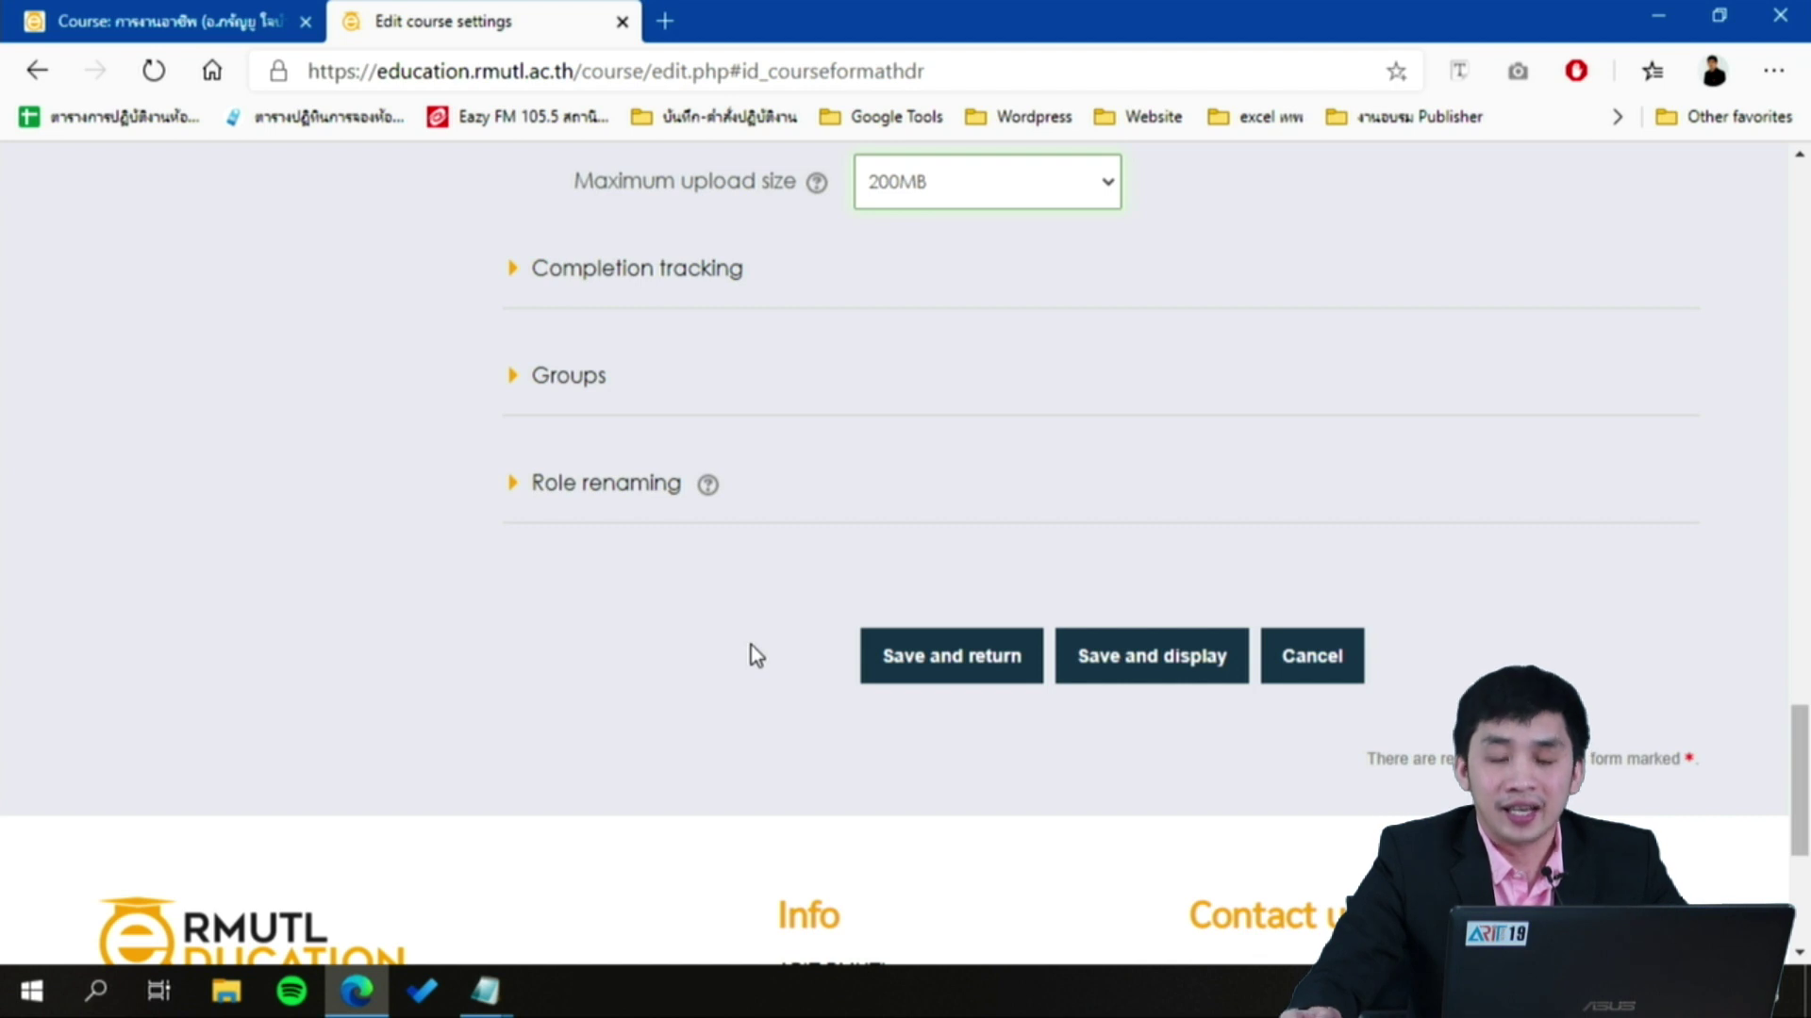
click(1123, 683)
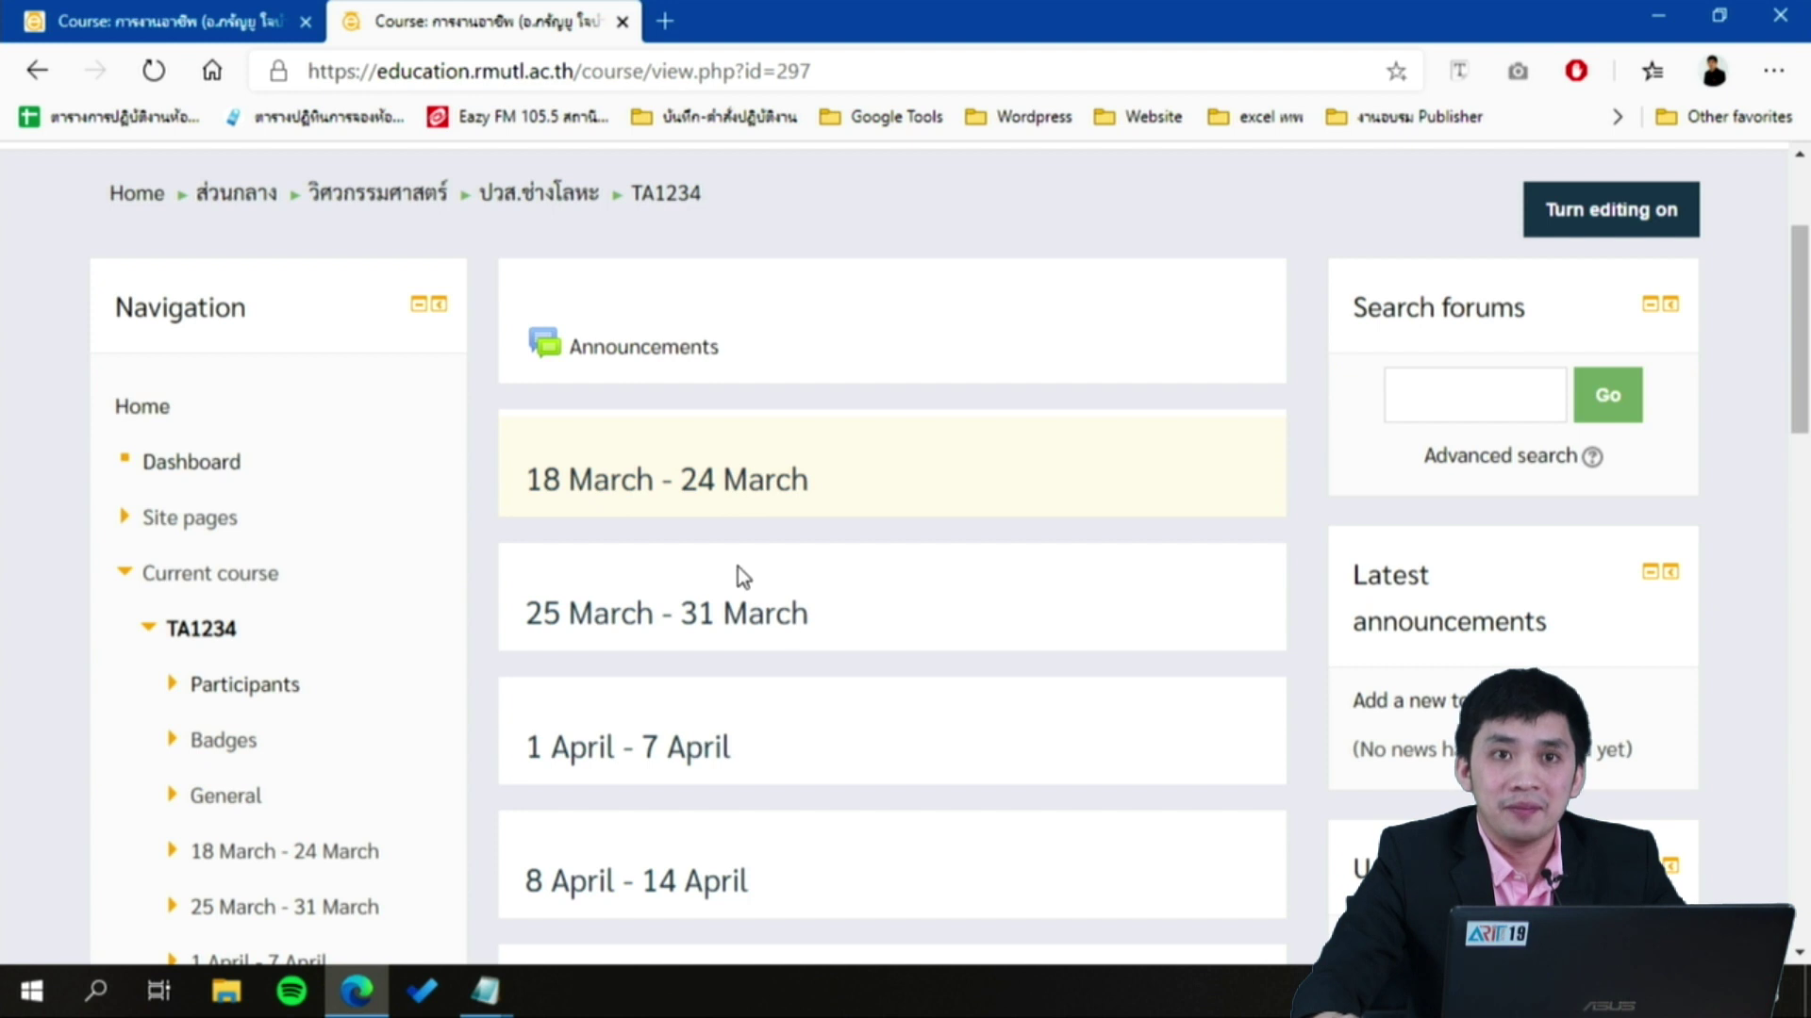
scroll(730, 568, down, 3)
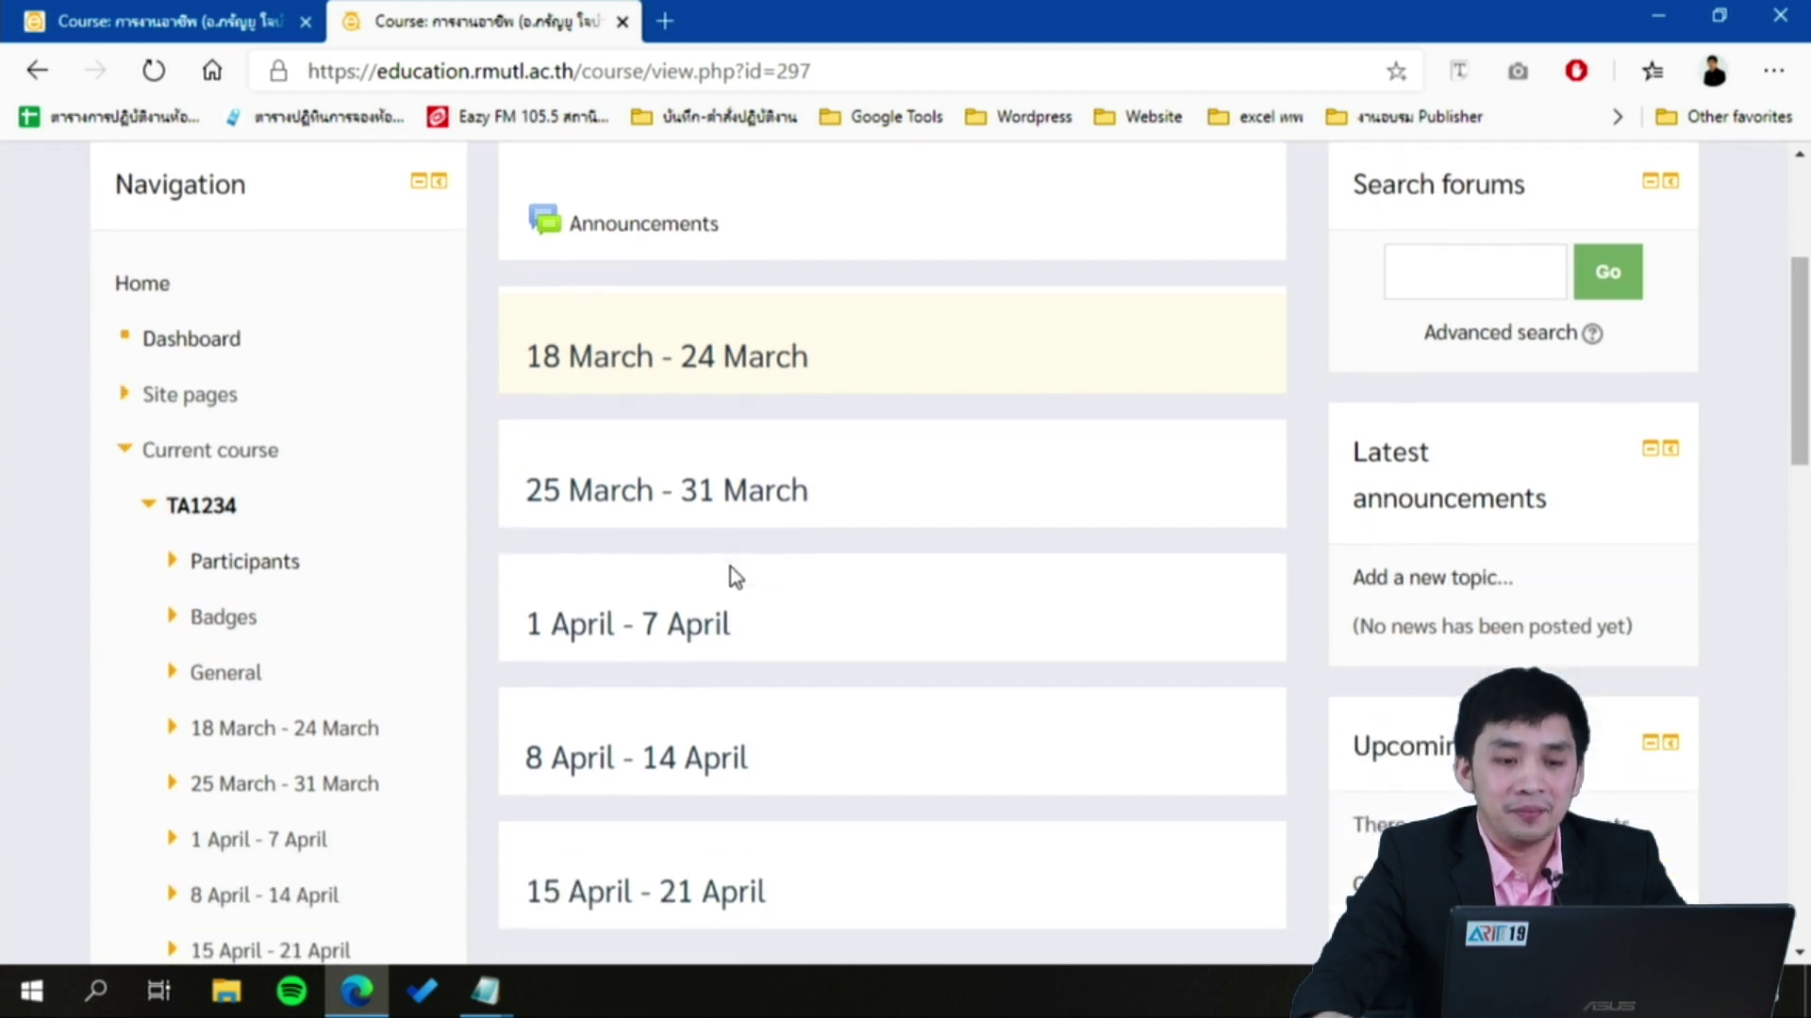
scroll(730, 568, up, 2)
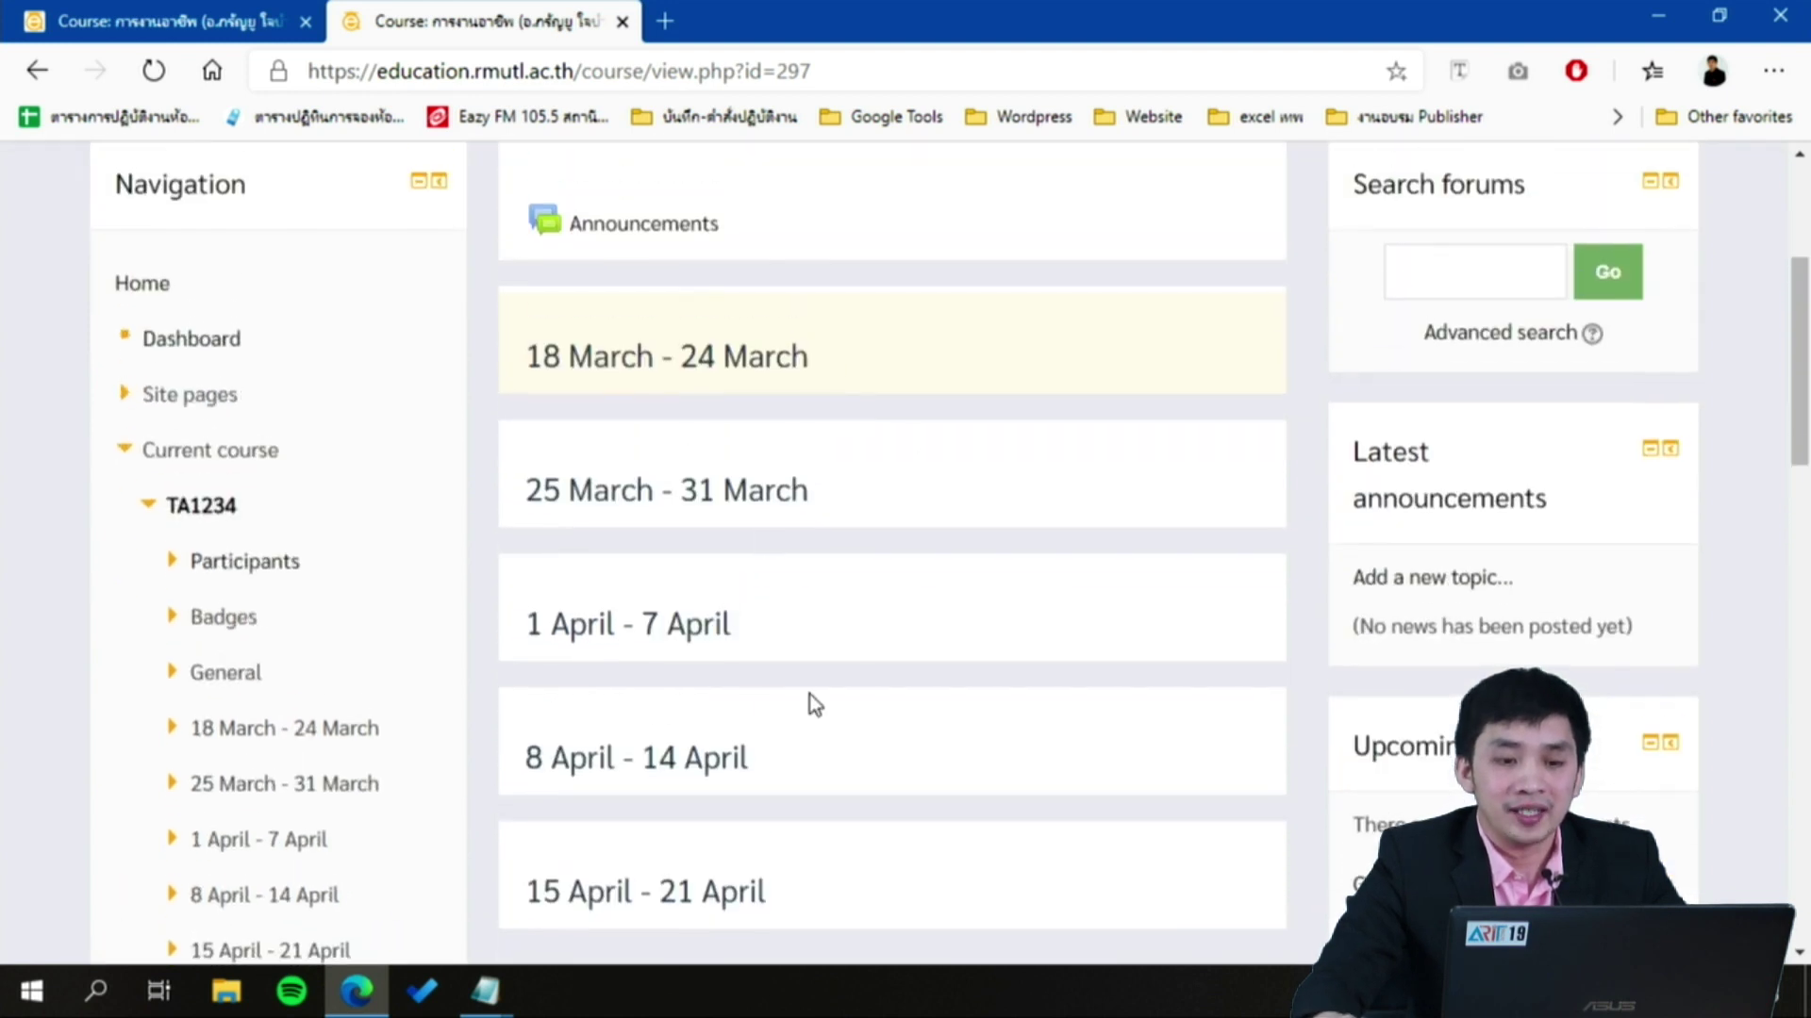